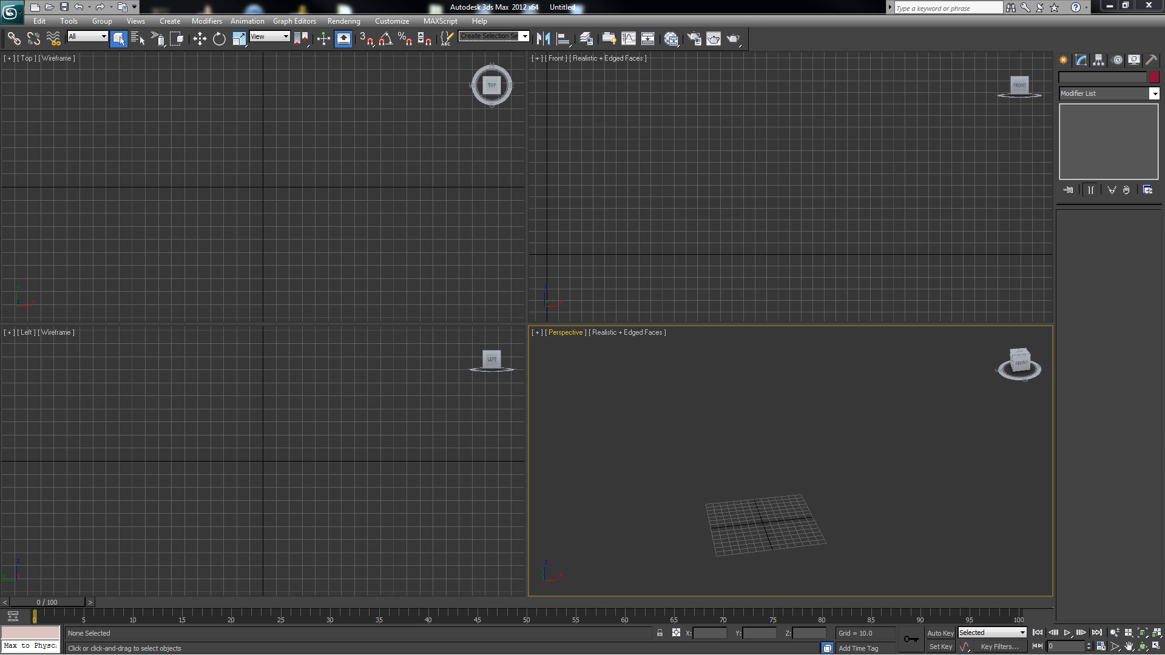
Create a standard primitive Plane in the Front viewport, about 2057 long and 653 wide, standing upright.
click(1062, 58)
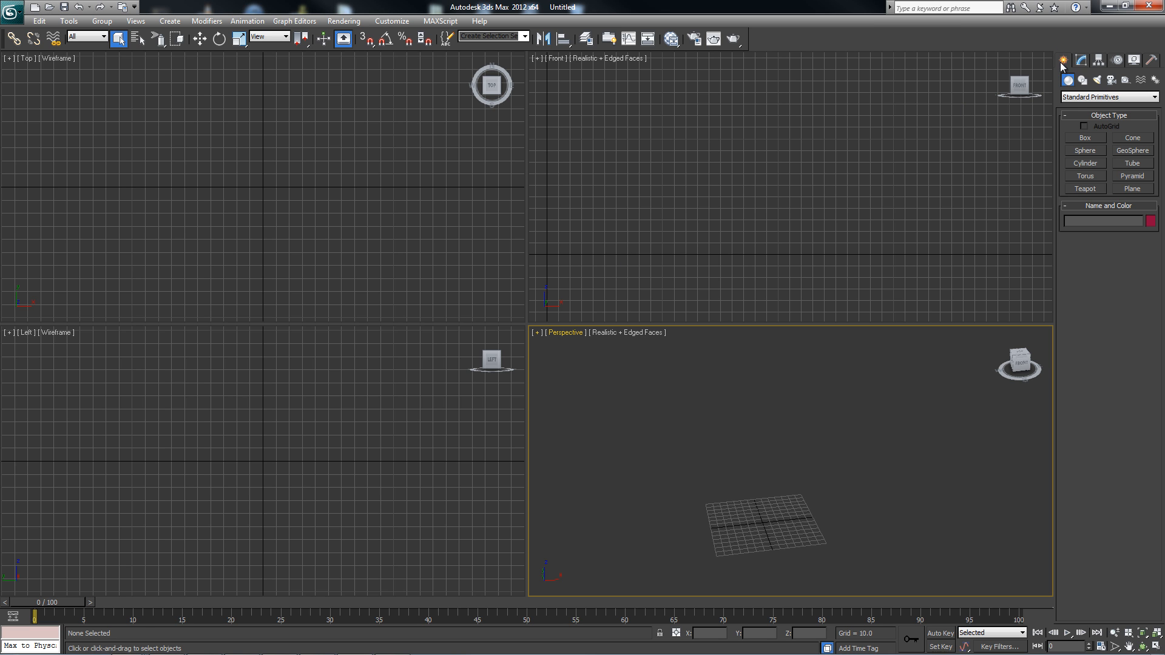
click(1132, 188)
scroll(850, 229, down, 5)
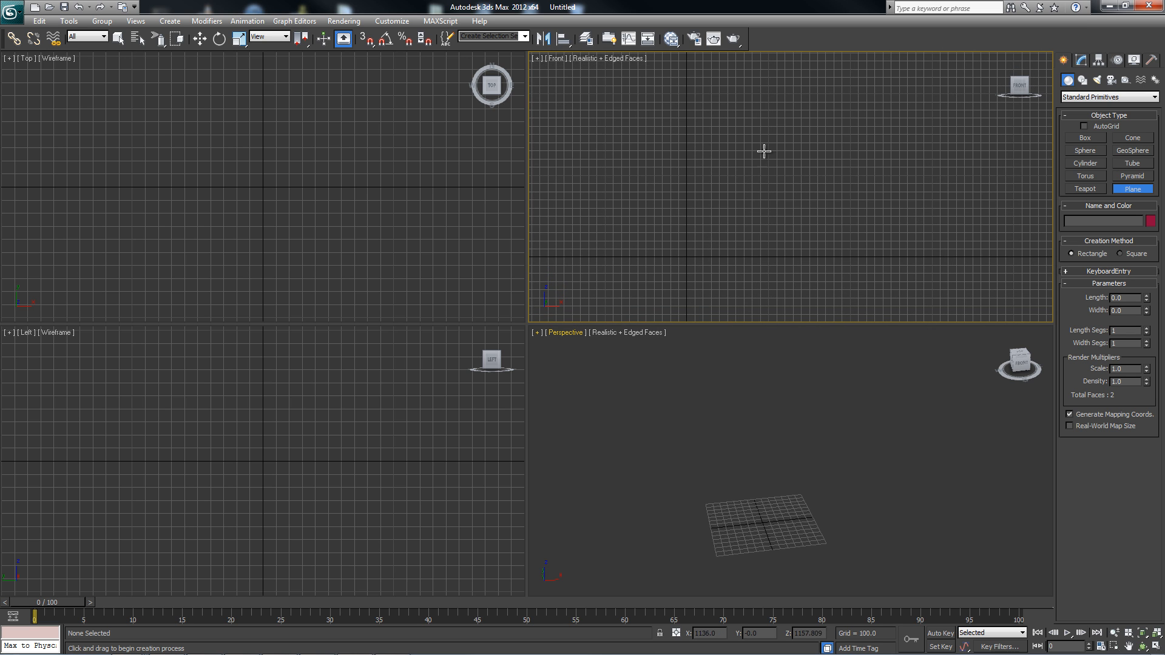
drag(699, 86, 752, 255)
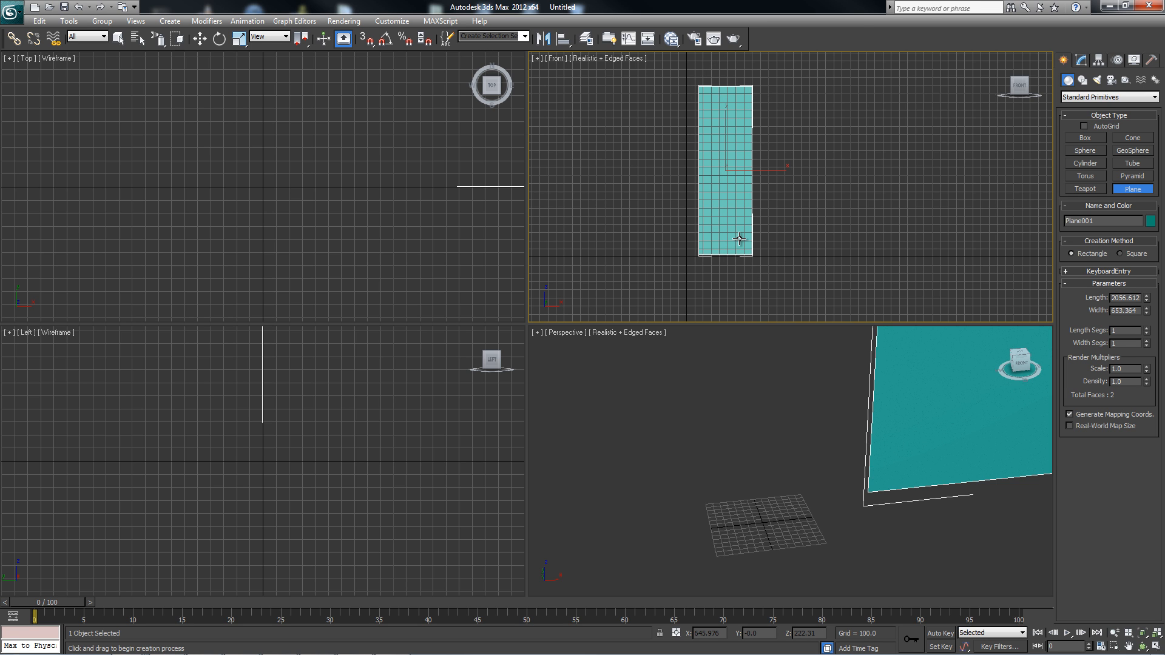
Try 5 length segments and 6 width segments on the plane, and return both to 1.
click(1146, 329)
click(1146, 342)
click(1147, 342)
click(1146, 342)
click(1147, 342)
click(1146, 341)
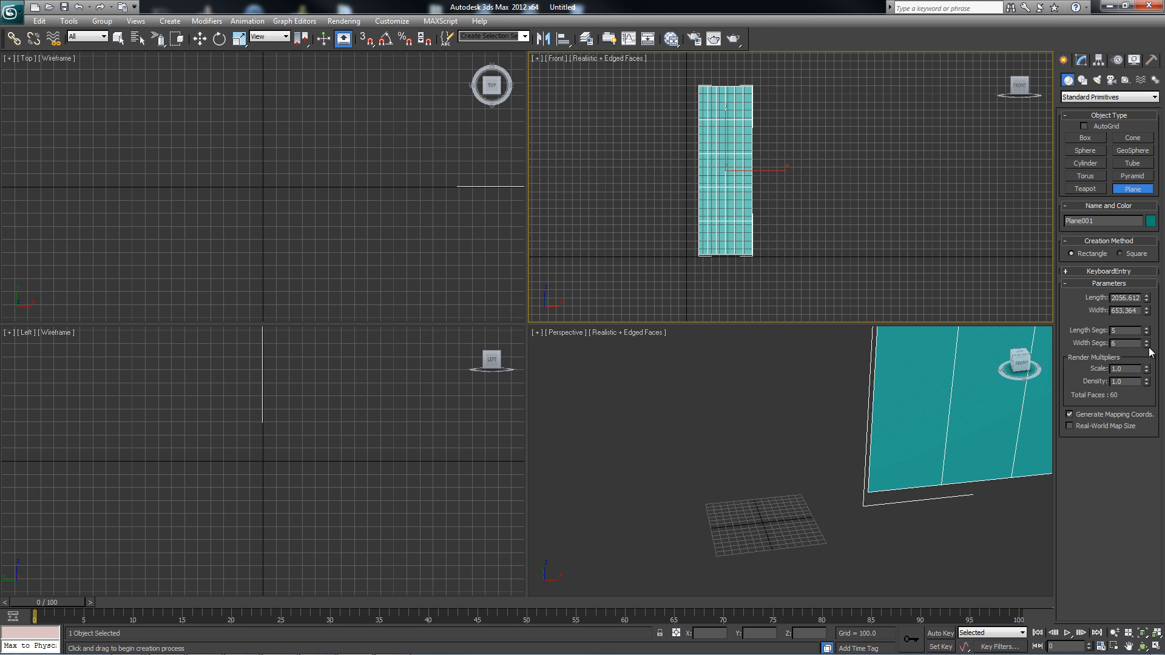
drag(1149, 348, 1154, 413)
drag(1149, 335, 1148, 391)
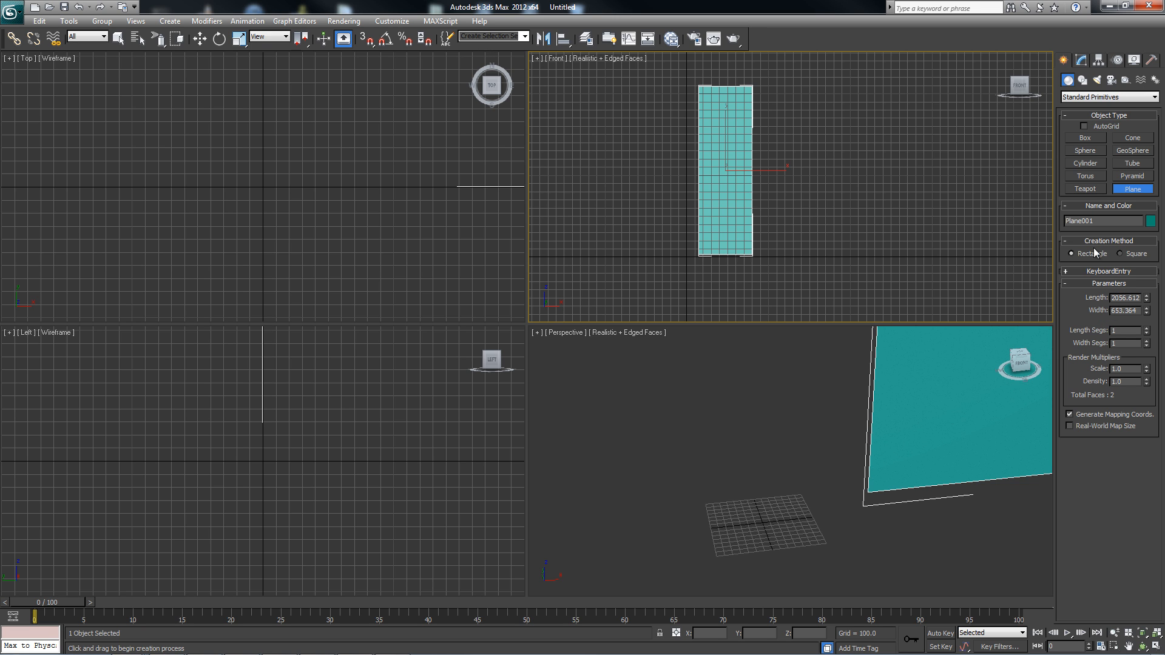
Rename the plane to JinFrontReference.
click(1079, 60)
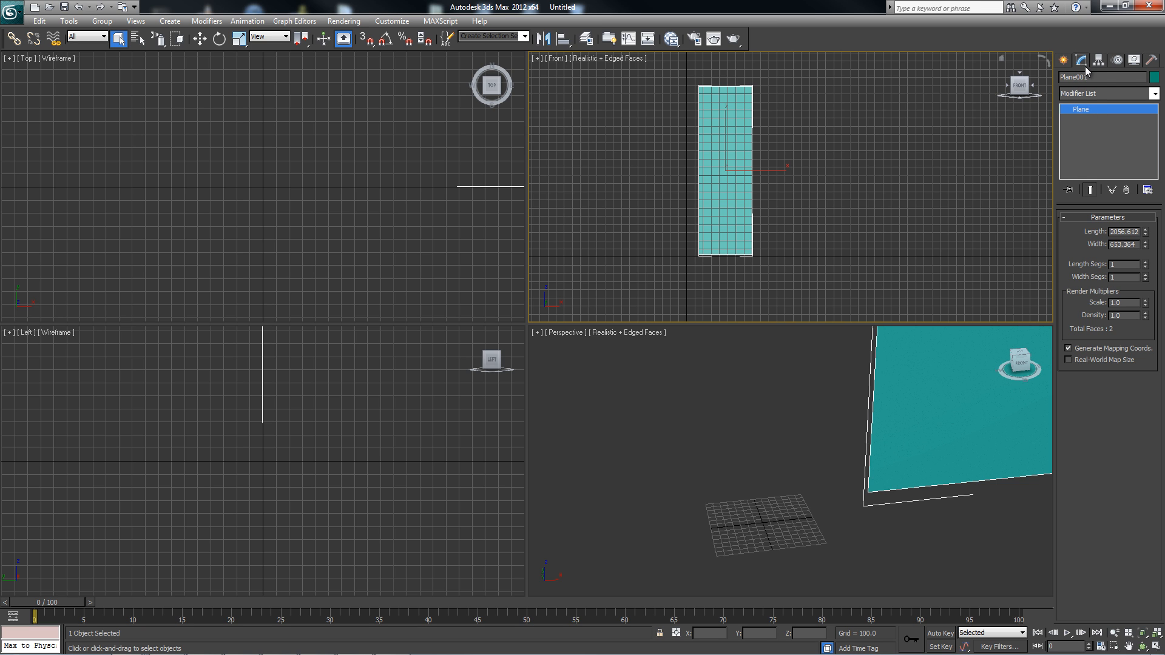
drag(1096, 77, 1022, 85)
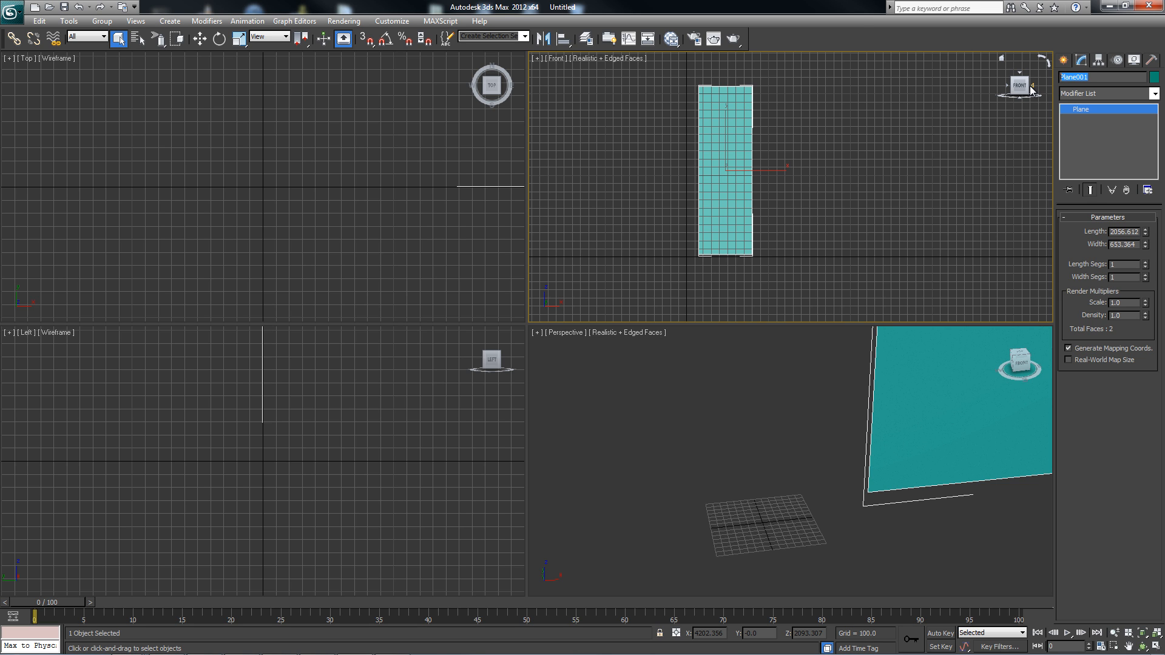
text(JinFrontReference)
click(827, 190)
click(743, 147)
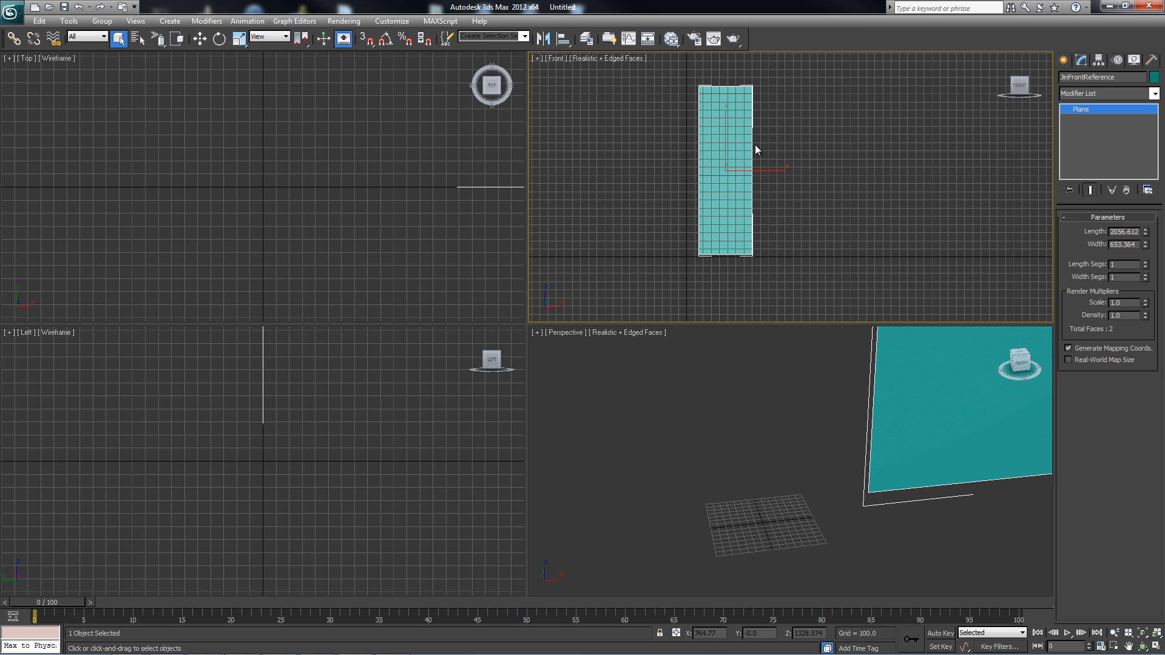
Open the Slate Material Editor and place it so the Front and Perspective viewports stay visible.
key(m)
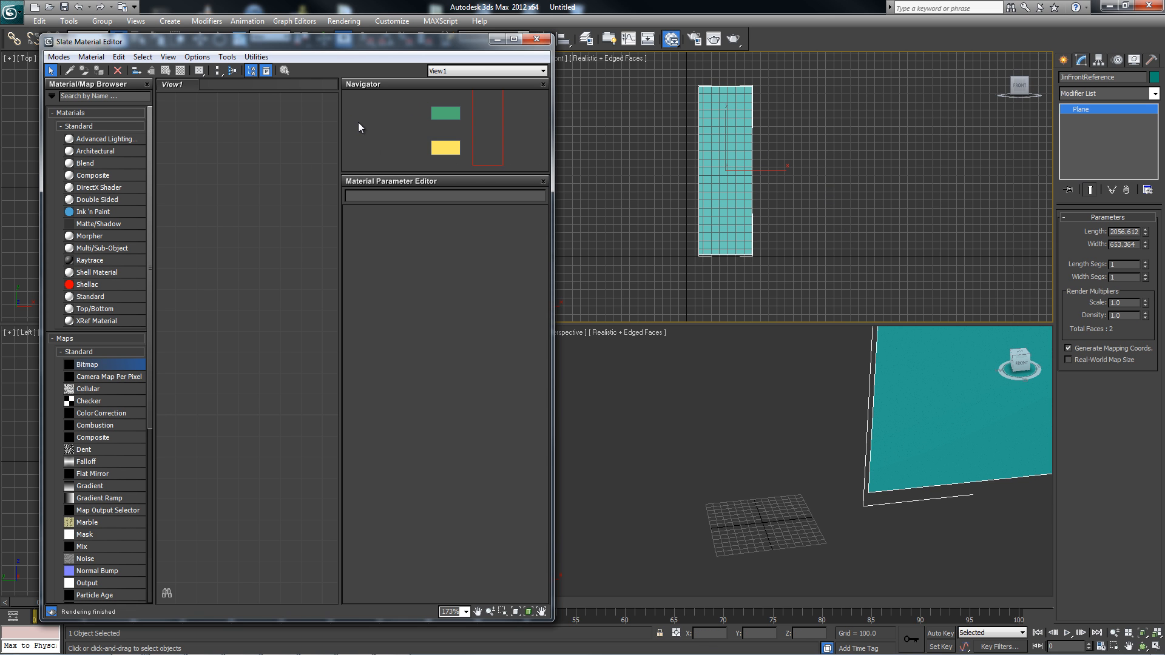
drag(138, 37, 144, 30)
Switch to the Compact Material Editor and back to the Slate Material Editor.
click(64, 49)
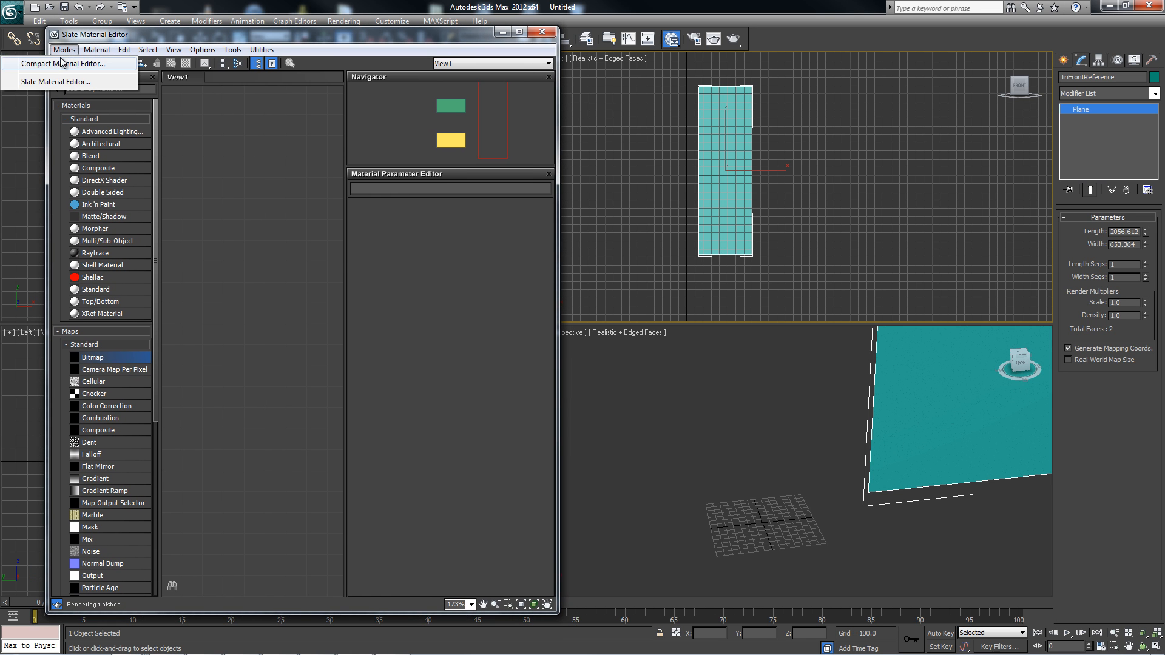
click(64, 56)
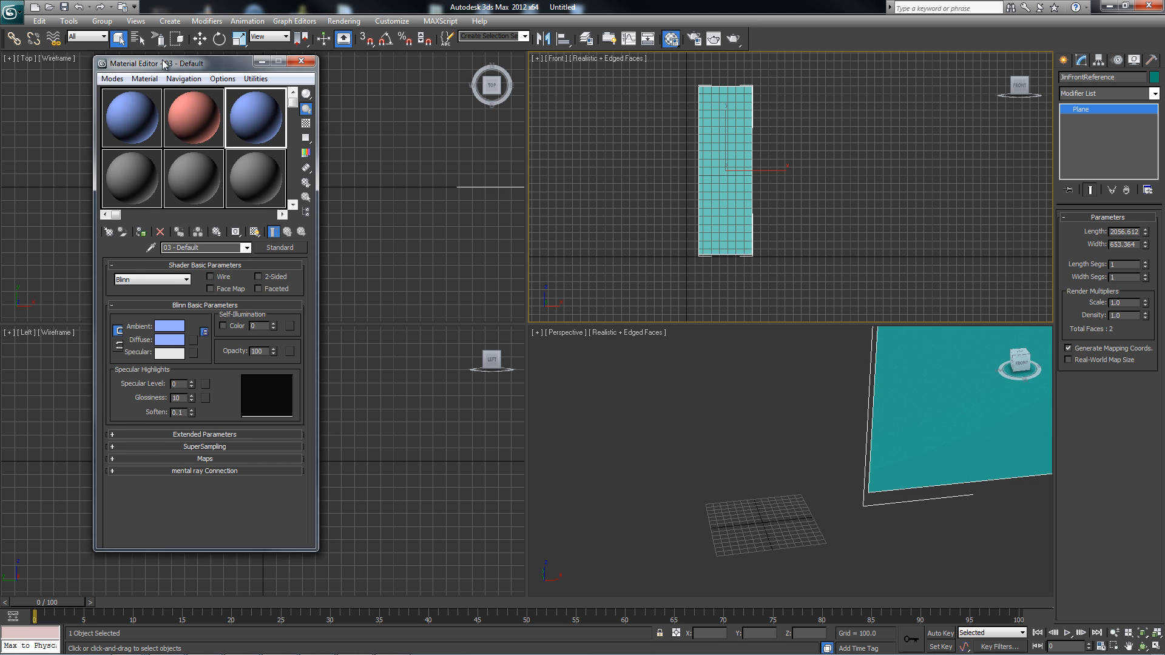
click(105, 75)
click(54, 105)
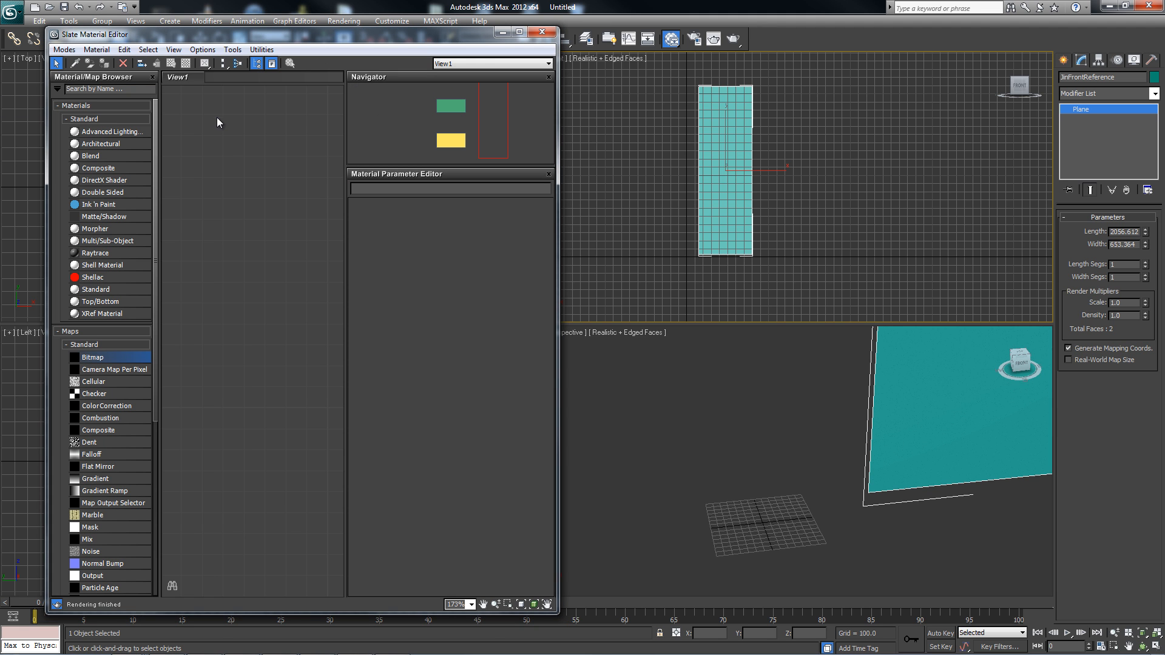
Add a Standard material node to the Slate view and name it jinFrontMaterial.
drag(83, 287, 262, 202)
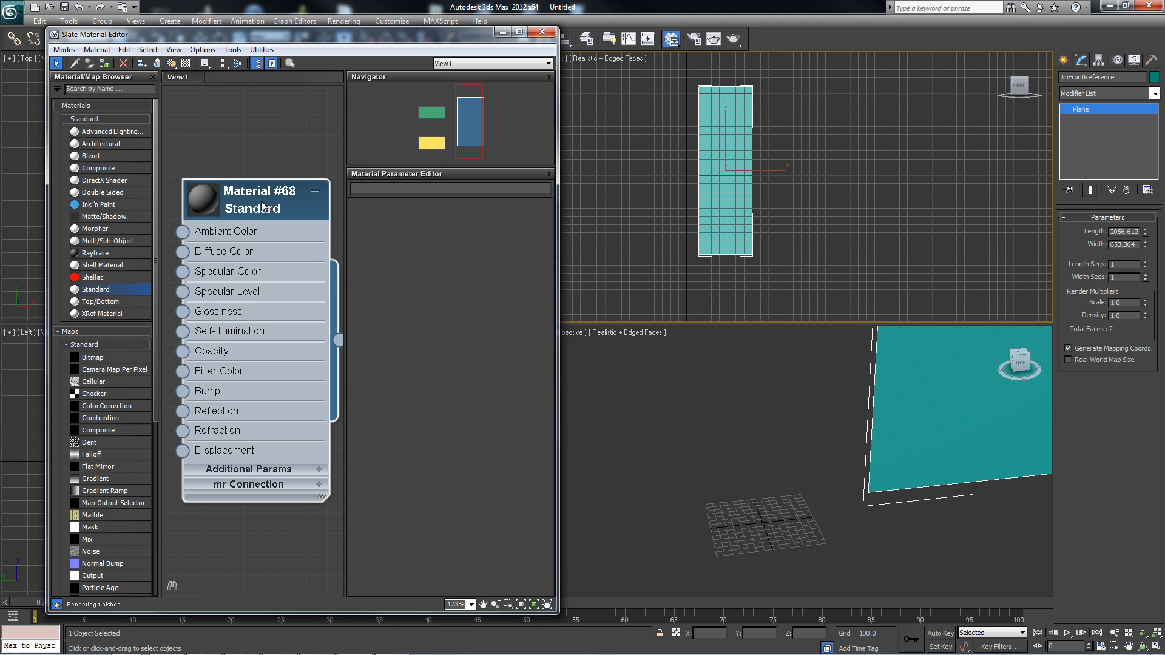
double_click(250, 209)
scroll(227, 369, down, 3)
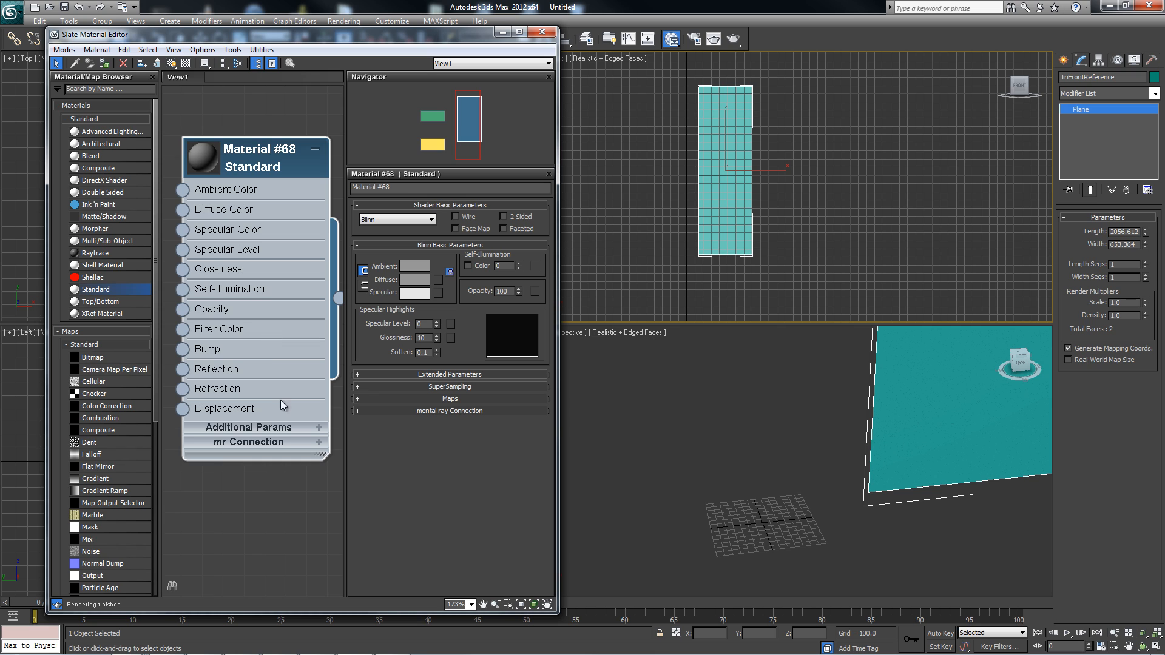
drag(417, 188, 320, 192)
text(jinFrontMaterial)
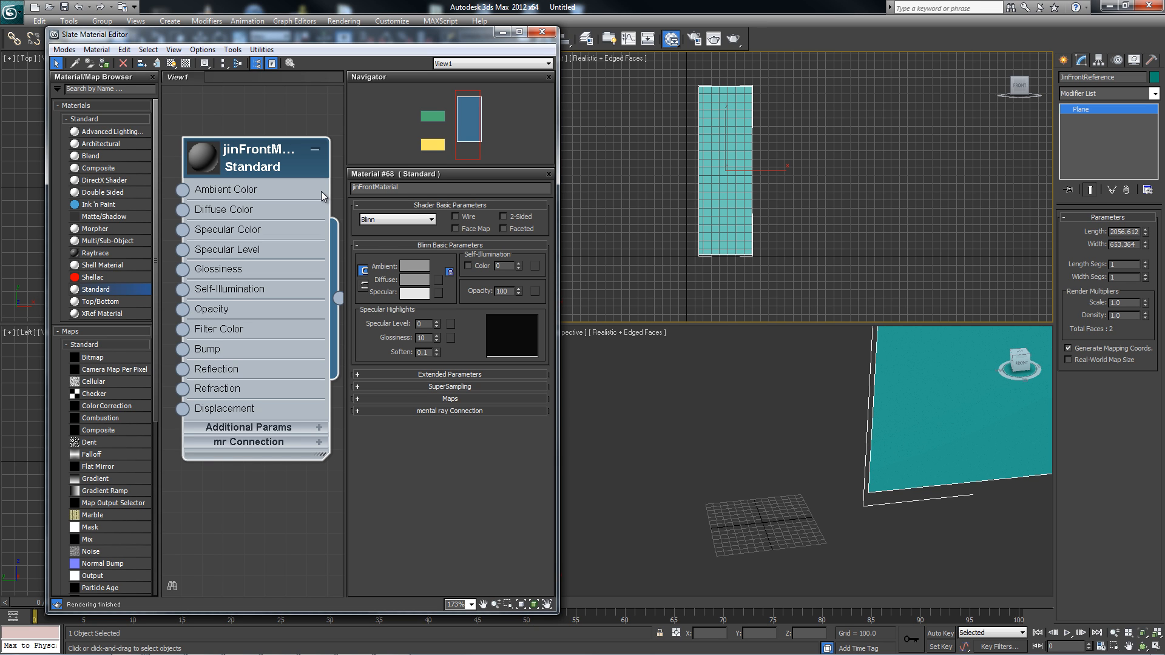
key(Return)
Assign the Jin image as a Bitmap in jinFrontMaterial's Diffuse Color map slot.
drag(244, 147, 230, 114)
middle_drag(238, 198, 265, 172)
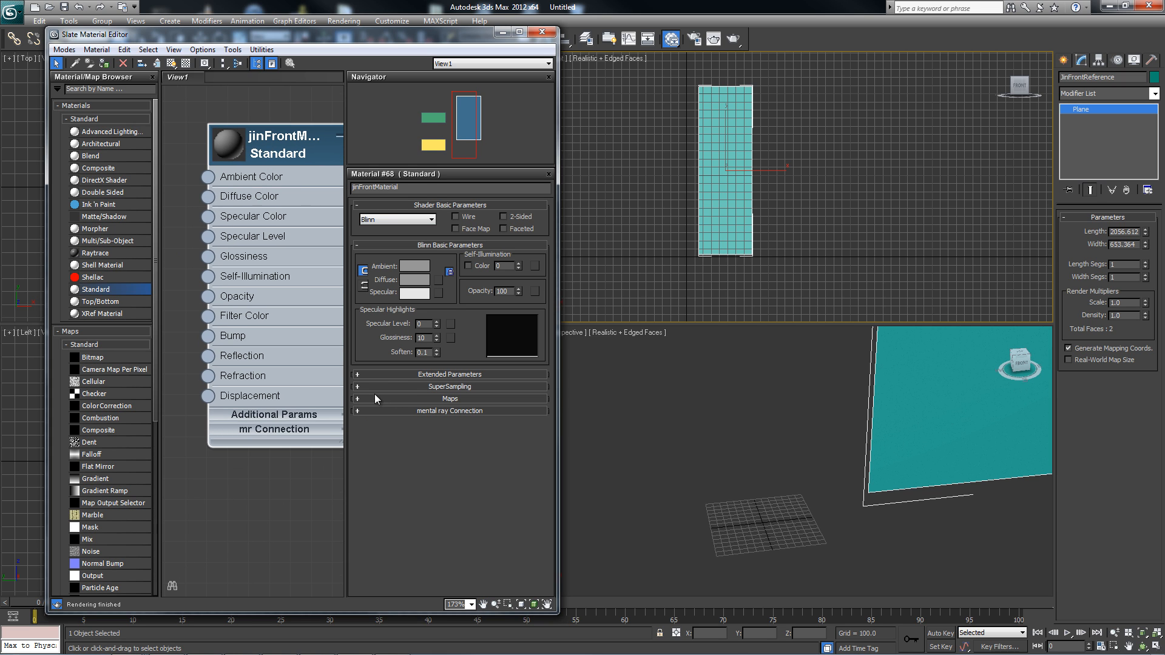
click(373, 398)
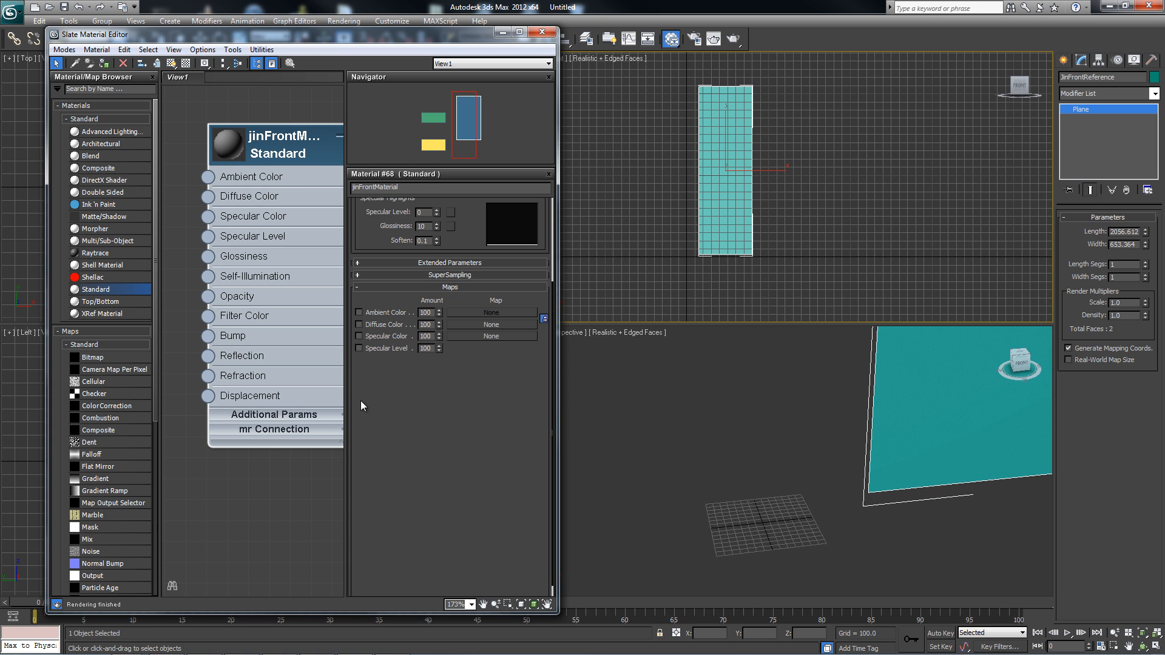
click(467, 326)
click(489, 195)
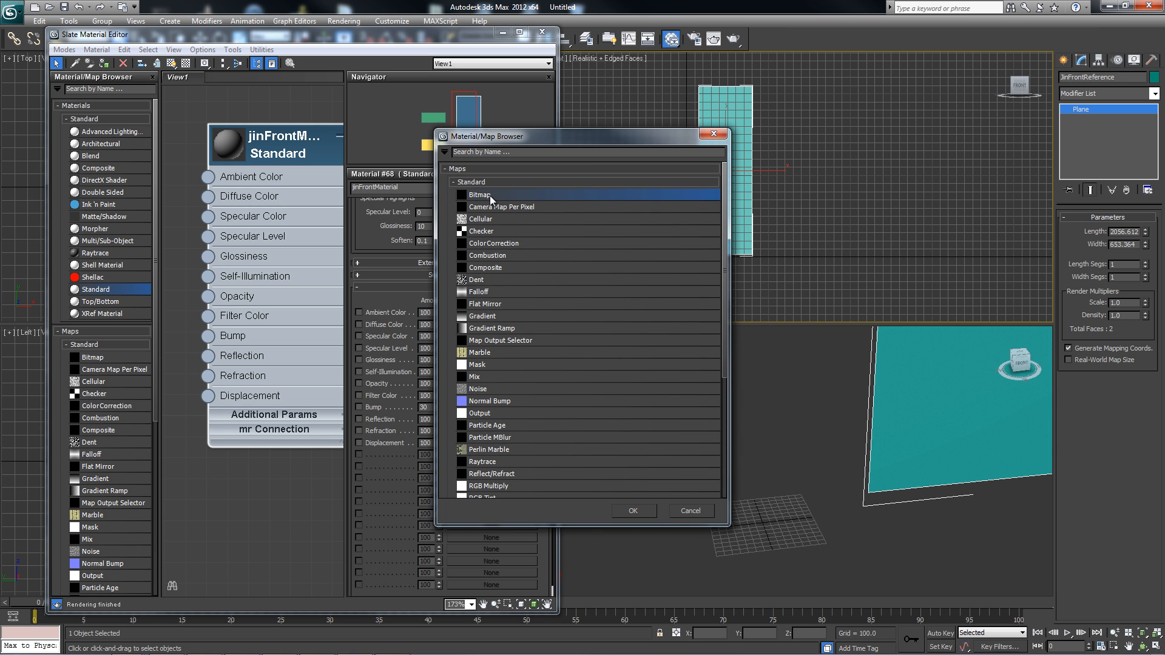
click(633, 511)
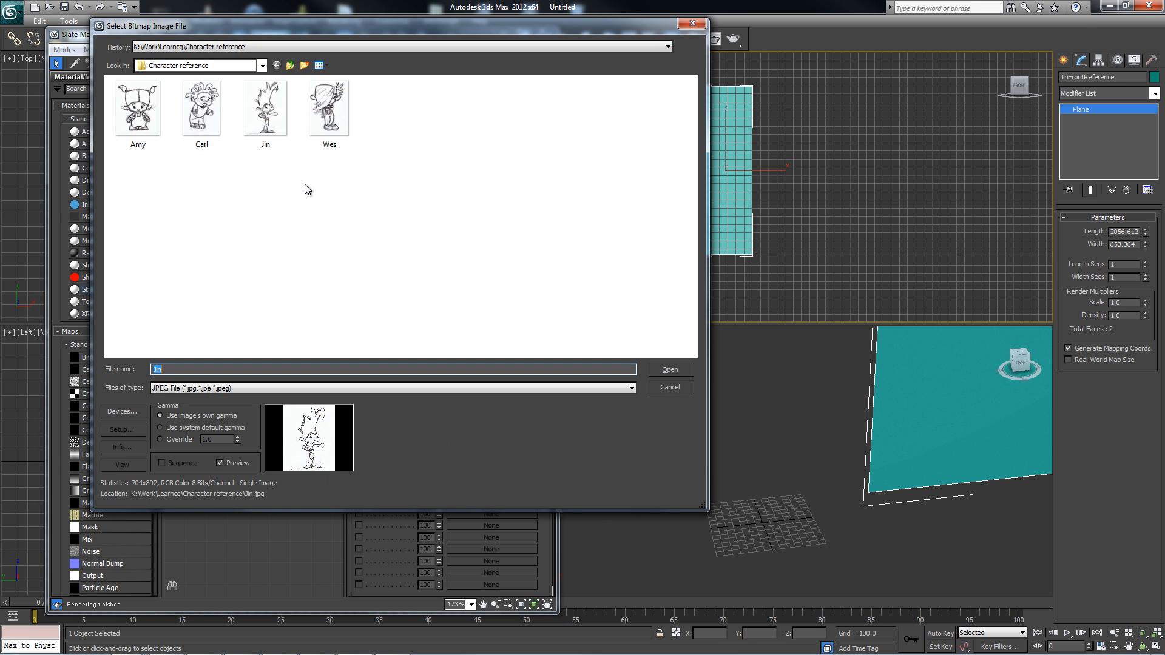
click(269, 113)
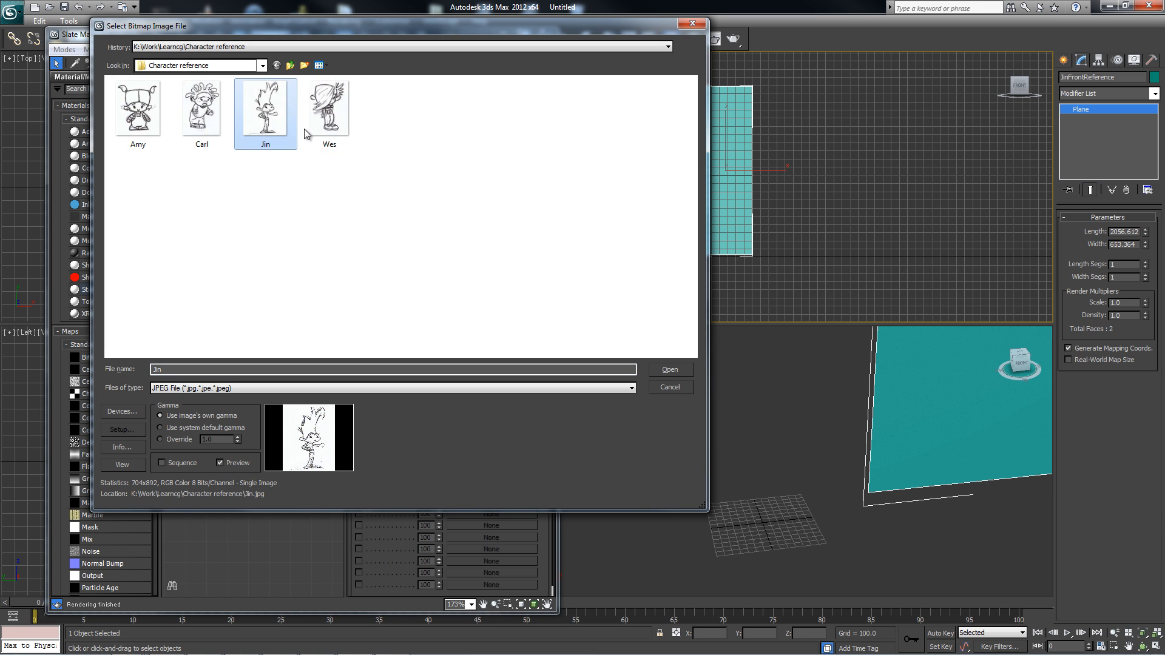
click(656, 368)
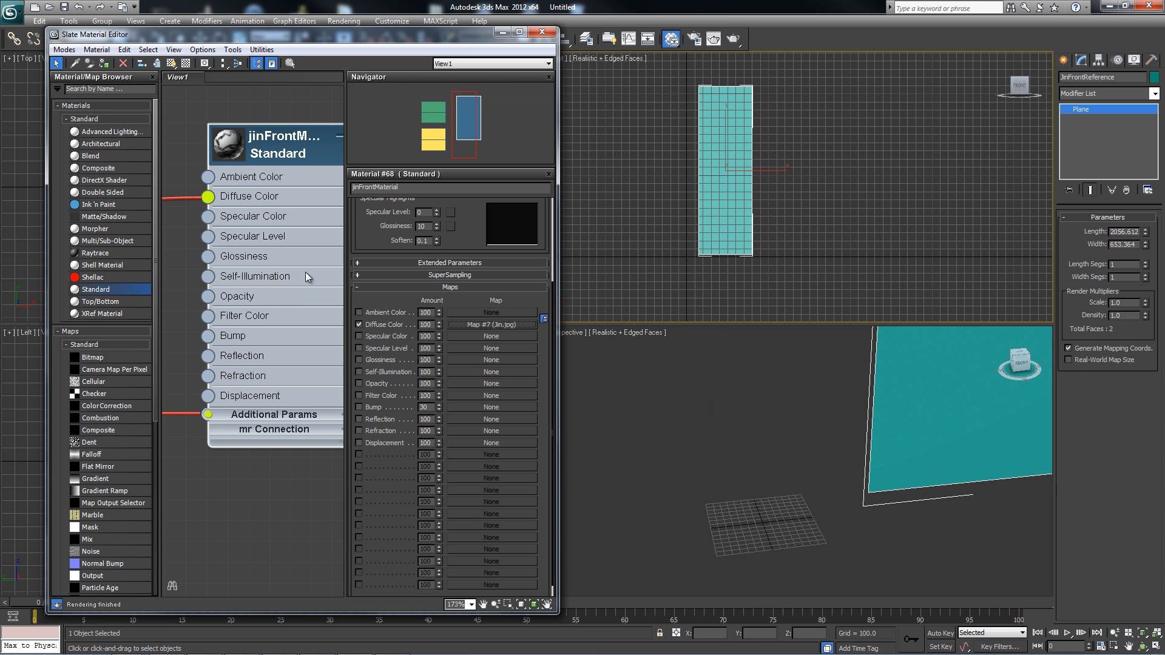
Delete the unconnected bitmap and controller nodes from the material view.
middle_drag(259, 207, 311, 295)
scroll(277, 272, down, 1)
middle_drag(333, 343, 293, 263)
scroll(289, 282, up, 1)
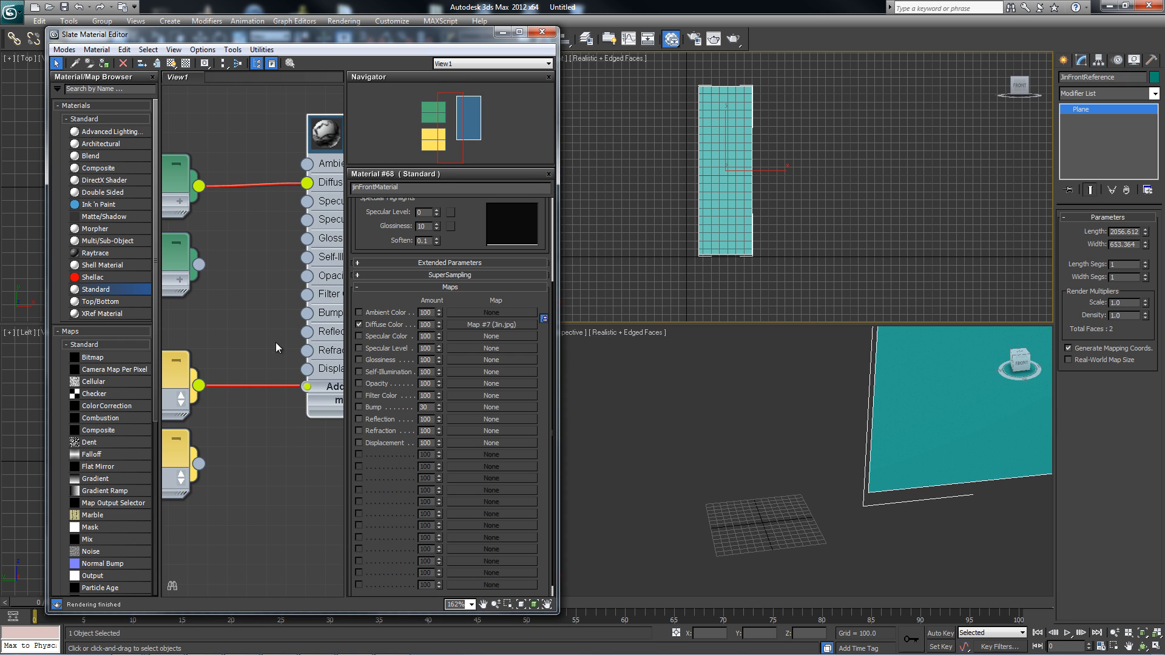
middle_drag(276, 342, 310, 317)
click(199, 420)
ctrl+click(195, 239)
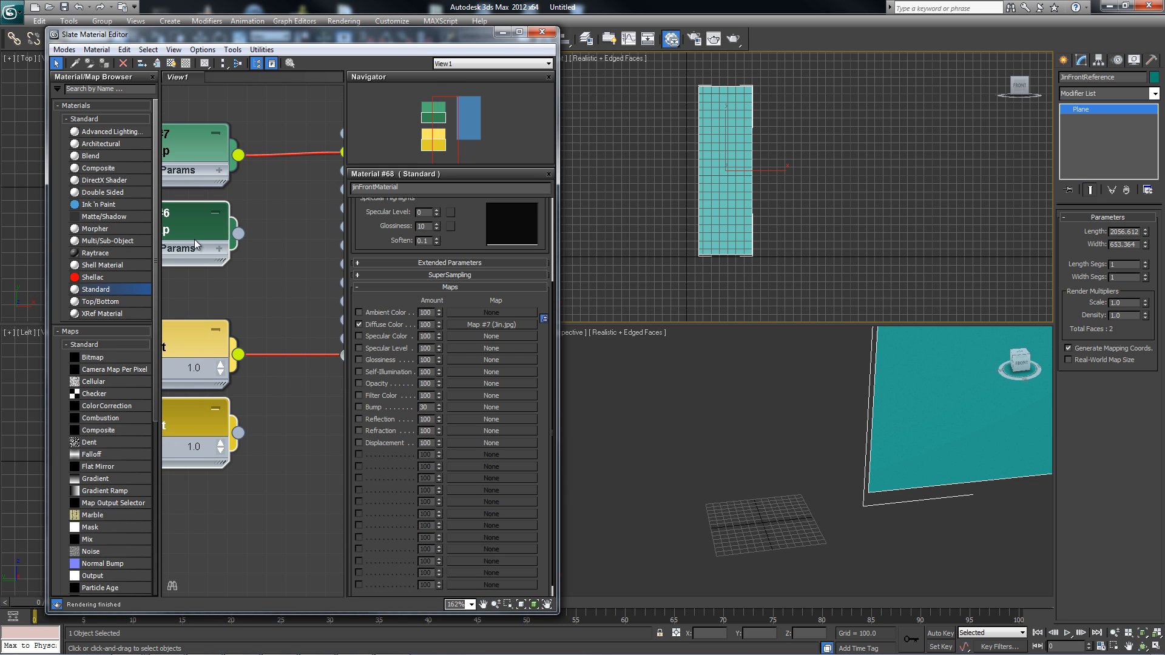
key(Delete)
Delete the bitmap and controller nodes connected to jinFrontMaterial, leaving only the material node.
middle_drag(256, 260, 243, 318)
scroll(253, 322, down, 1)
scroll(243, 319, down, 1)
middle_drag(204, 273, 269, 254)
drag(260, 160, 264, 461)
key(Delete)
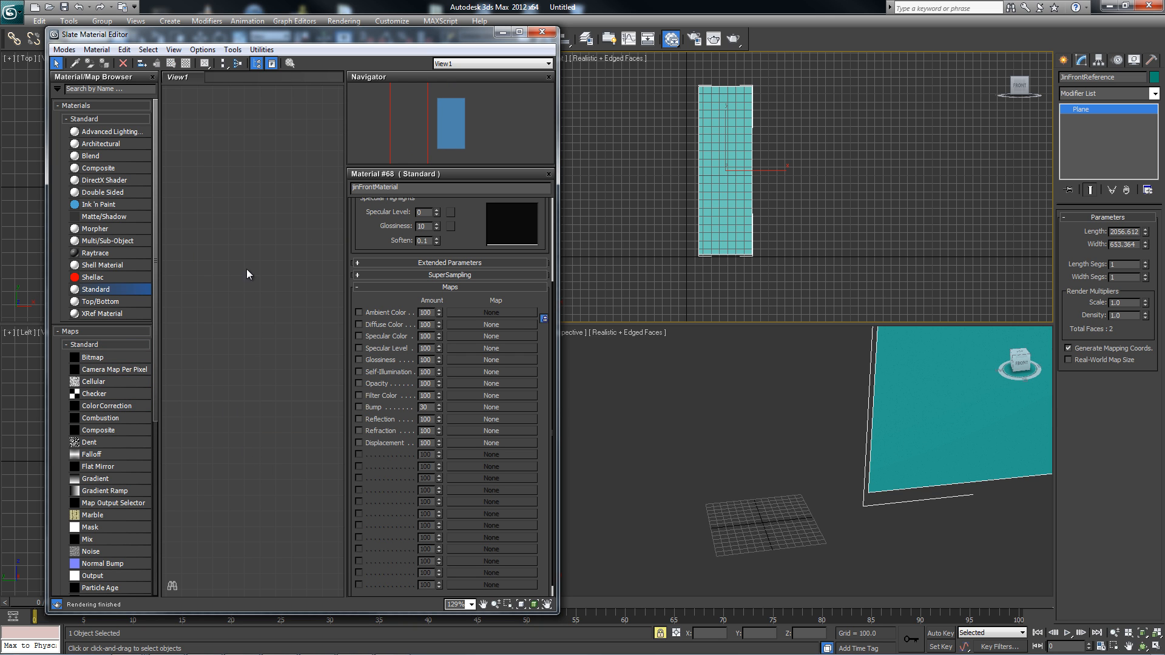
Add a Bitmap map node that loads the Jin image and place it beside the jinFrontMaterial node.
drag(102, 361, 253, 286)
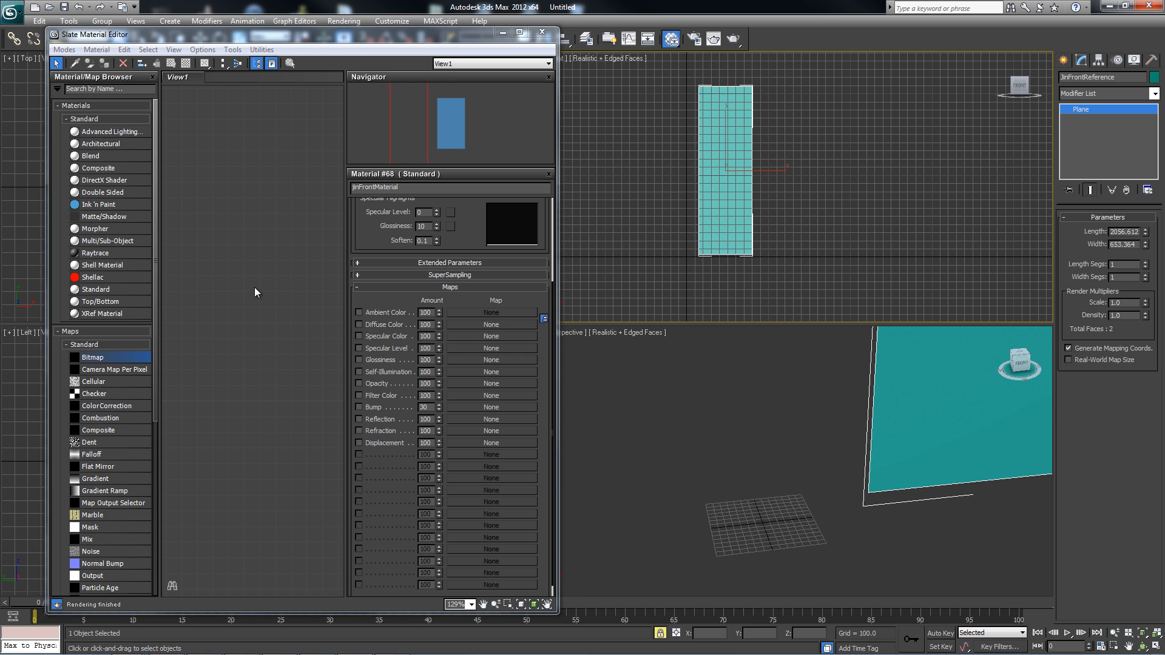
click(267, 109)
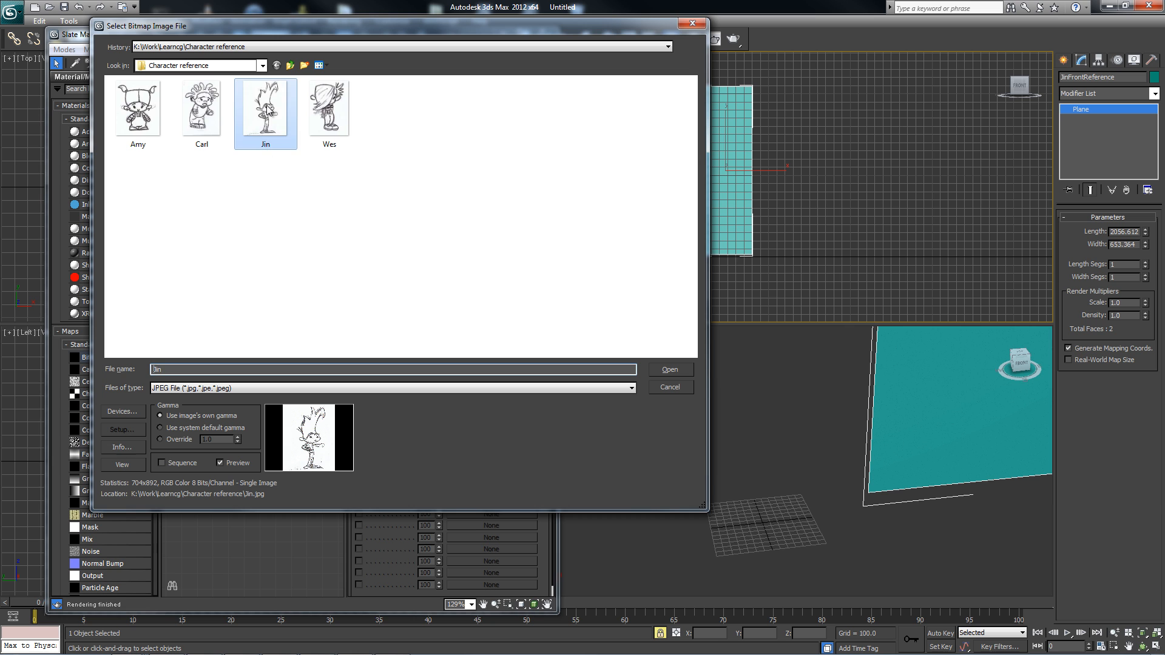
click(669, 370)
middle_drag(274, 238, 208, 309)
drag(196, 304, 223, 261)
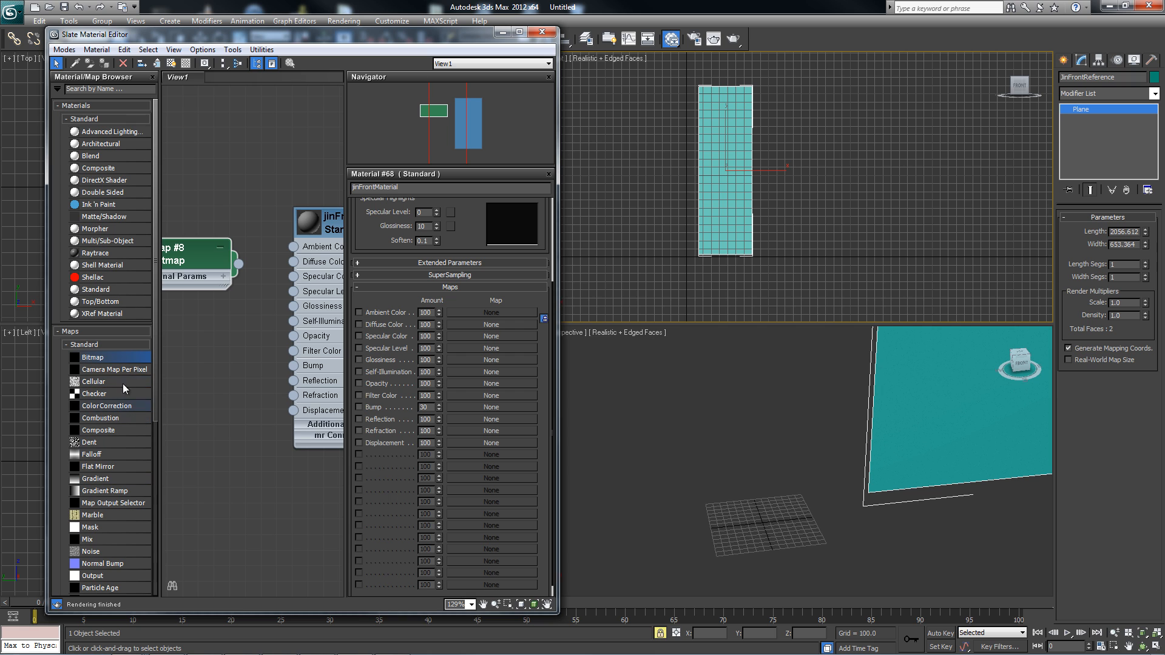
Connect the Jin bitmap node's output to the Diffuse Color input of jinFrontMaterial.
middle_drag(242, 257, 210, 289)
drag(208, 295, 264, 296)
key(space)
mouse_move(199, 341)
middle_down()
mouse_move(301, 367)
mouse_move(278, 403)
mouse_move(143, 405)
middle_up()
key(space)
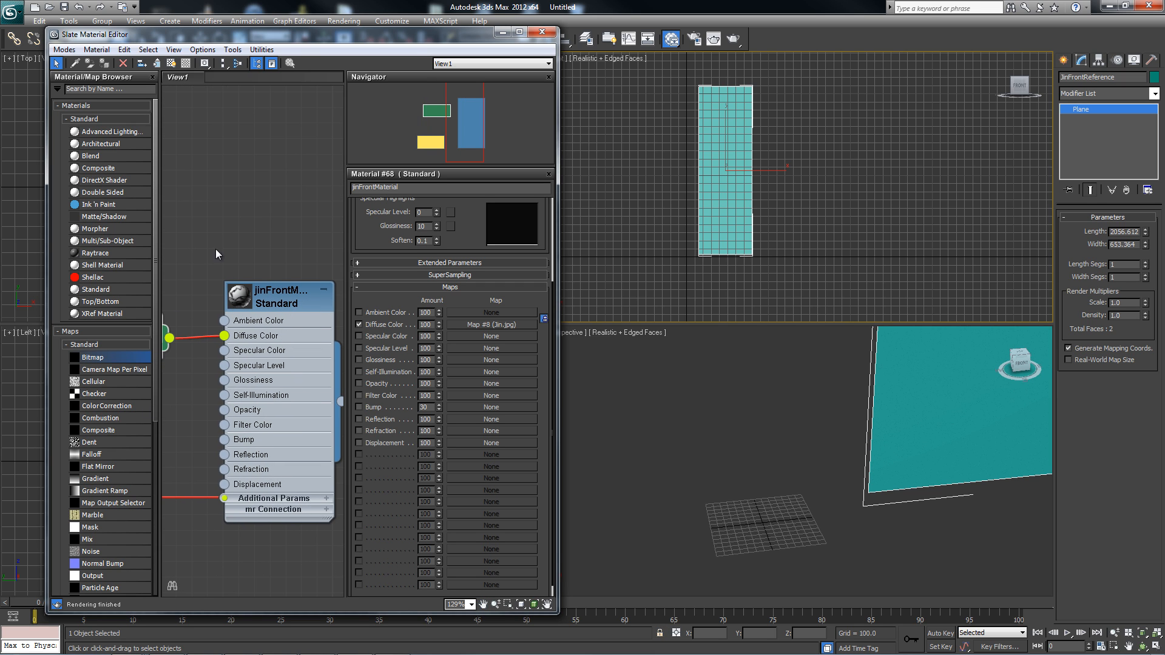
Assign jinFrontMaterial to the JinFrontReference plane by wiring the material output to it.
middle_drag(286, 319, 253, 274)
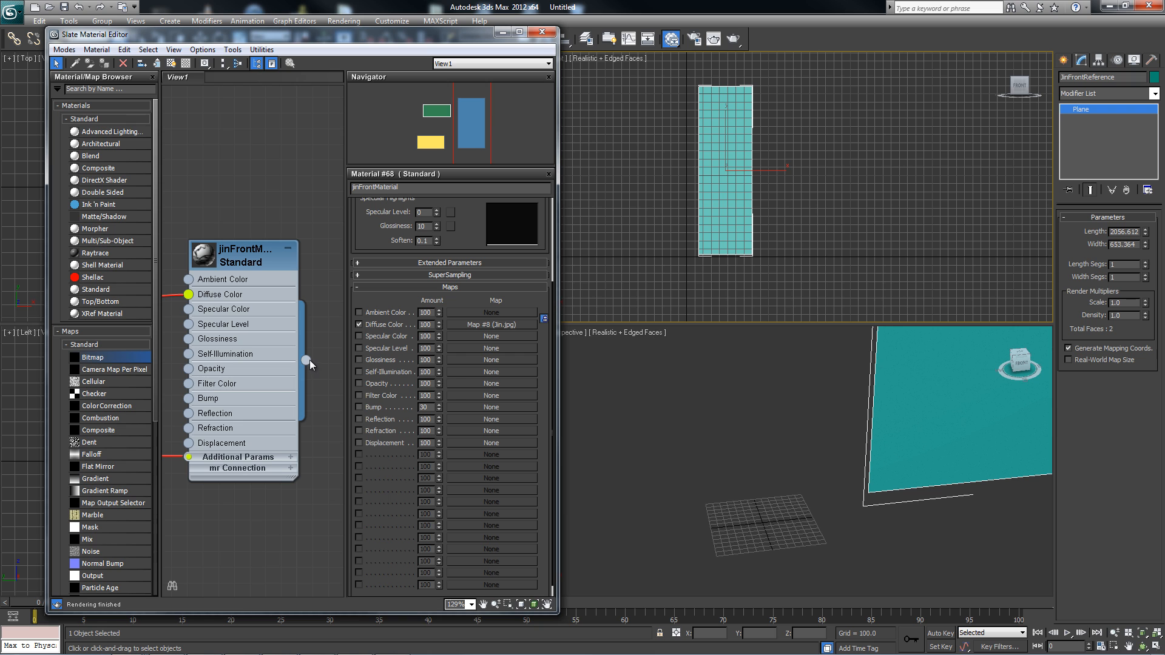
drag(309, 362, 898, 404)
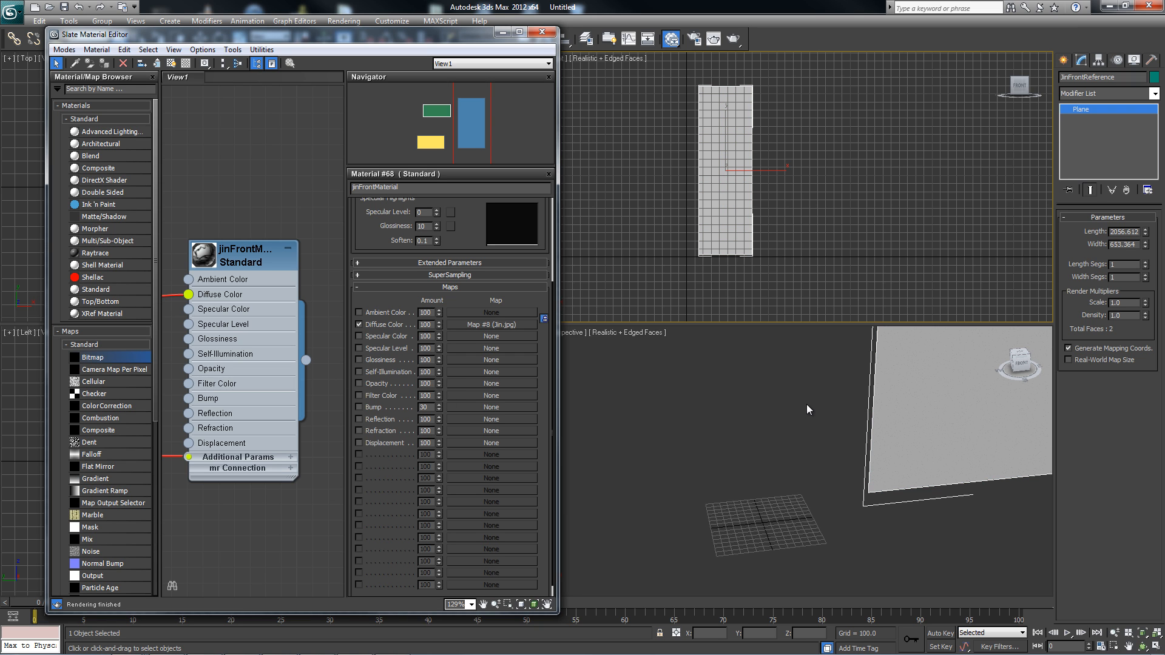
Render the Perspective view with the whole plane in frame to check its texture, and close the rendered frame.
alt+middle_drag(807, 410, 758, 509)
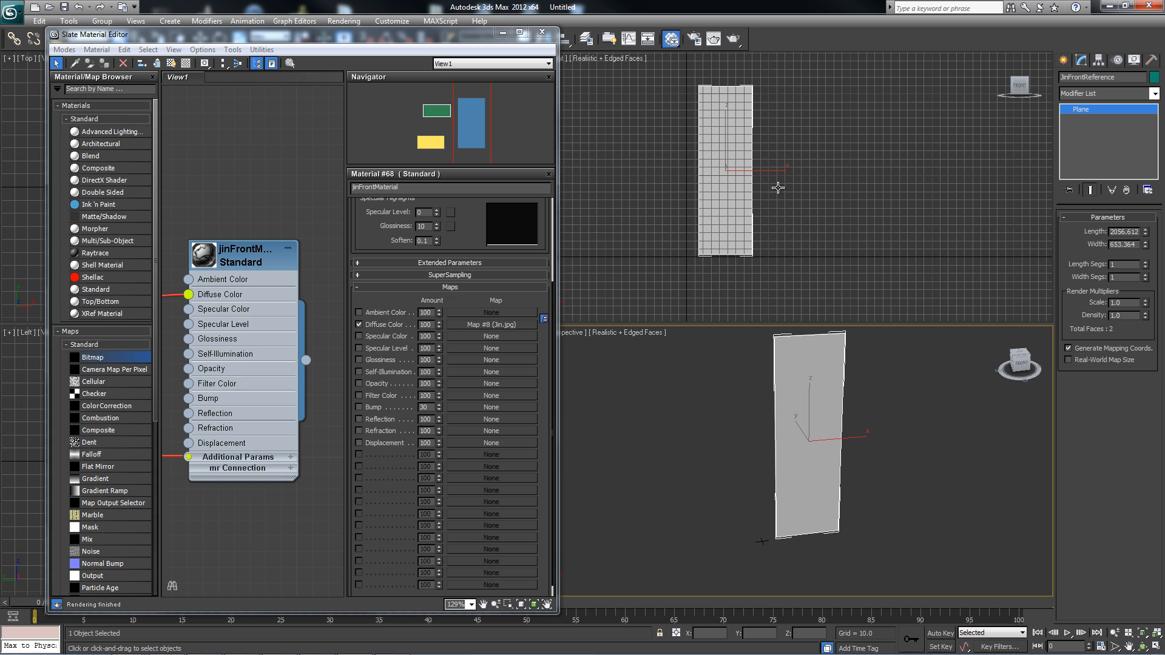
drag(454, 35, 449, 104)
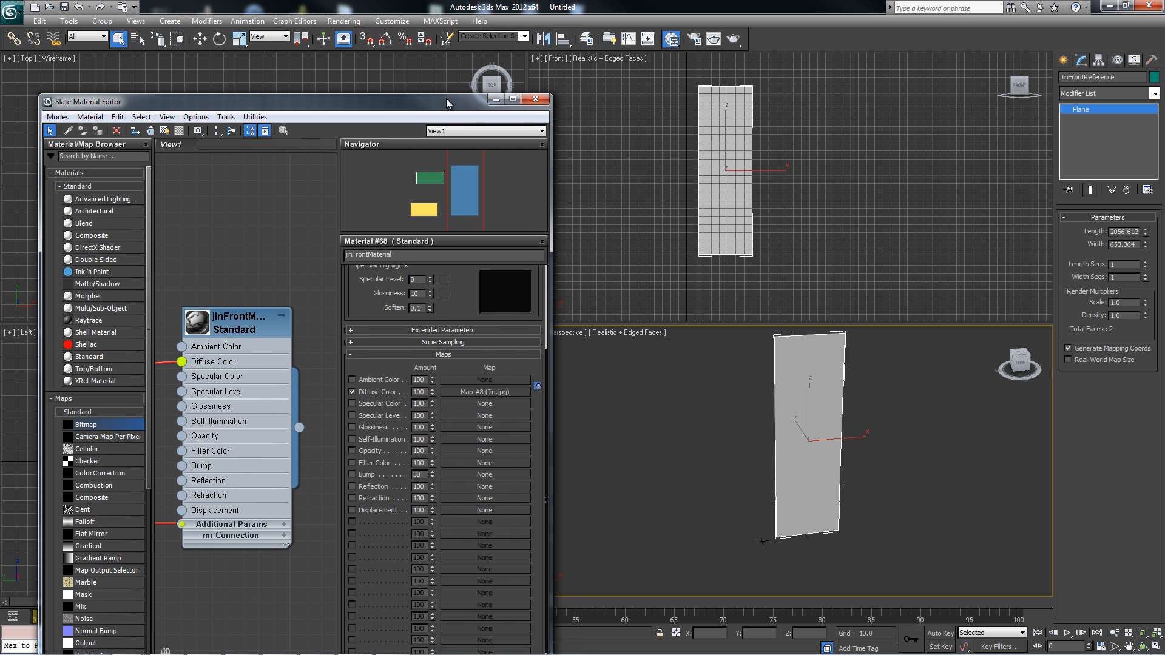
click(734, 40)
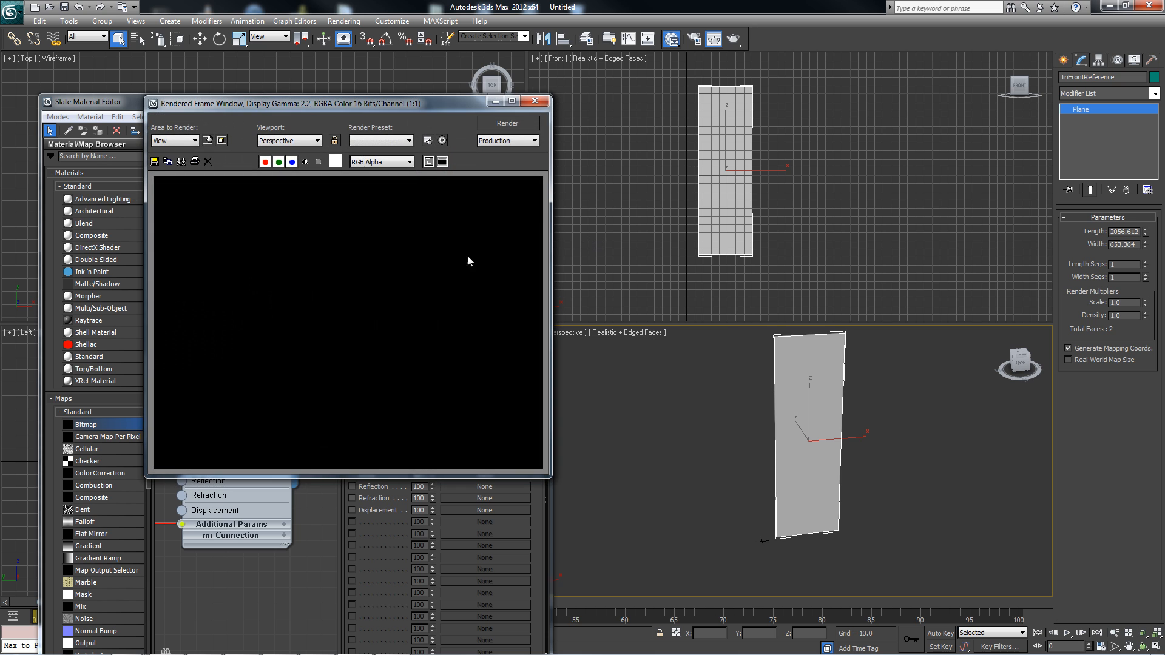
click(730, 397)
middle_drag(732, 416, 717, 408)
click(507, 122)
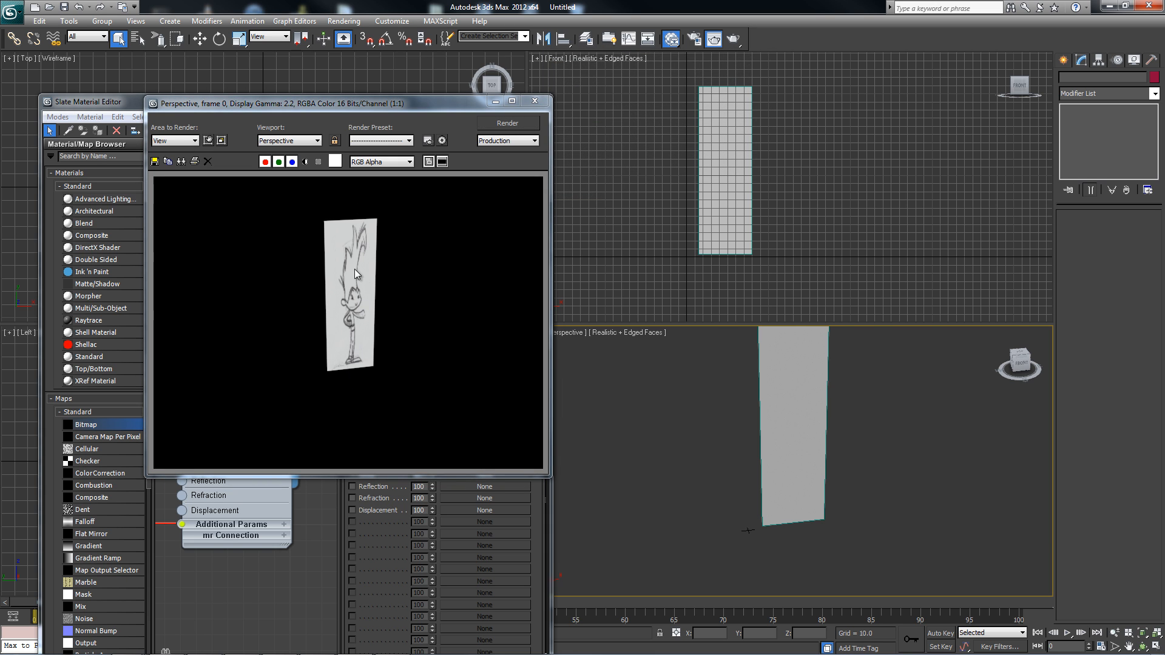
click(535, 101)
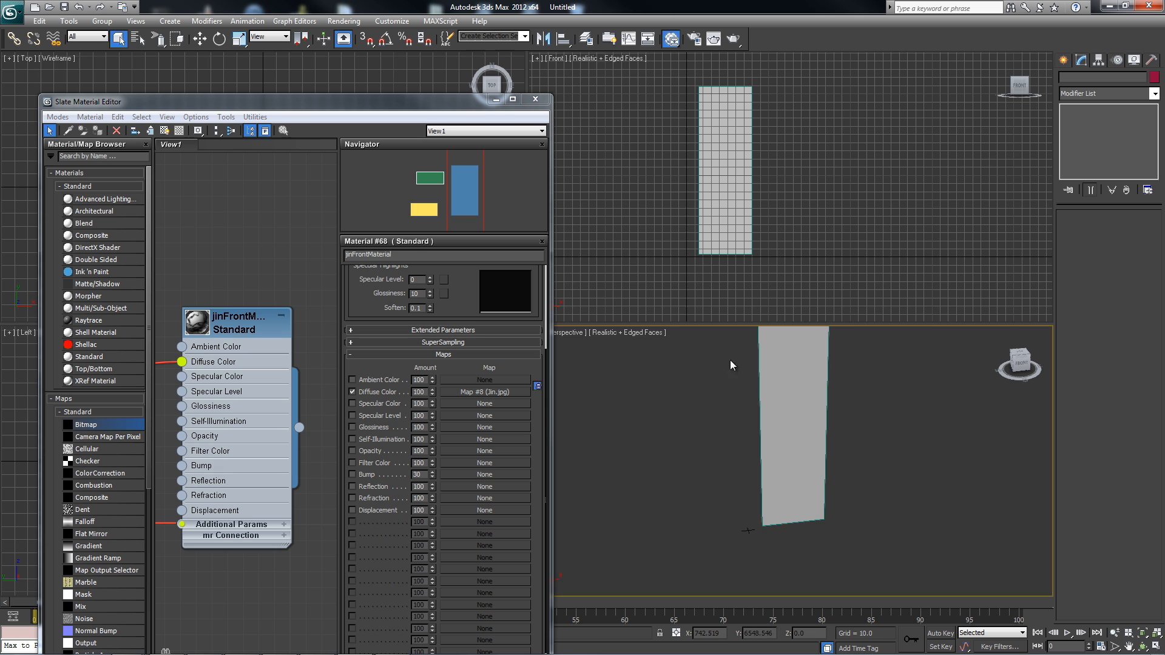
Display the jinFrontMaterial texture shaded in the viewports on the JinFrontReference plane.
middle_drag(720, 370, 721, 403)
mouse_move(225, 288)
middle_down()
mouse_move(279, 282)
mouse_move(221, 257)
mouse_move(232, 267)
middle_up()
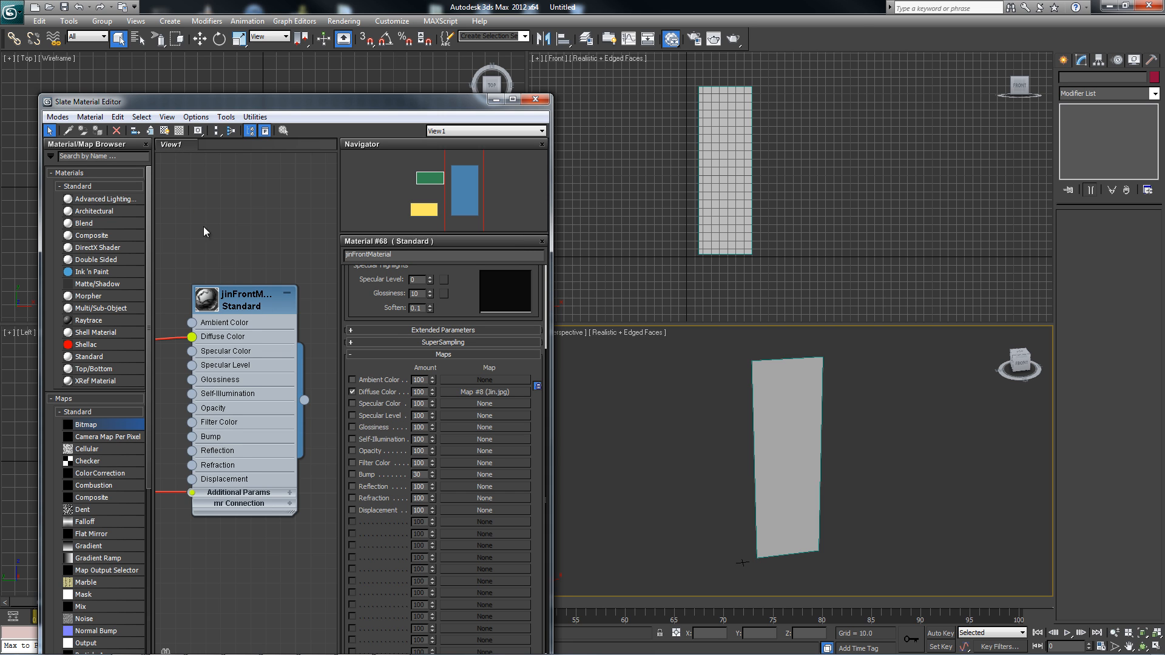
middle_drag(205, 231, 231, 255)
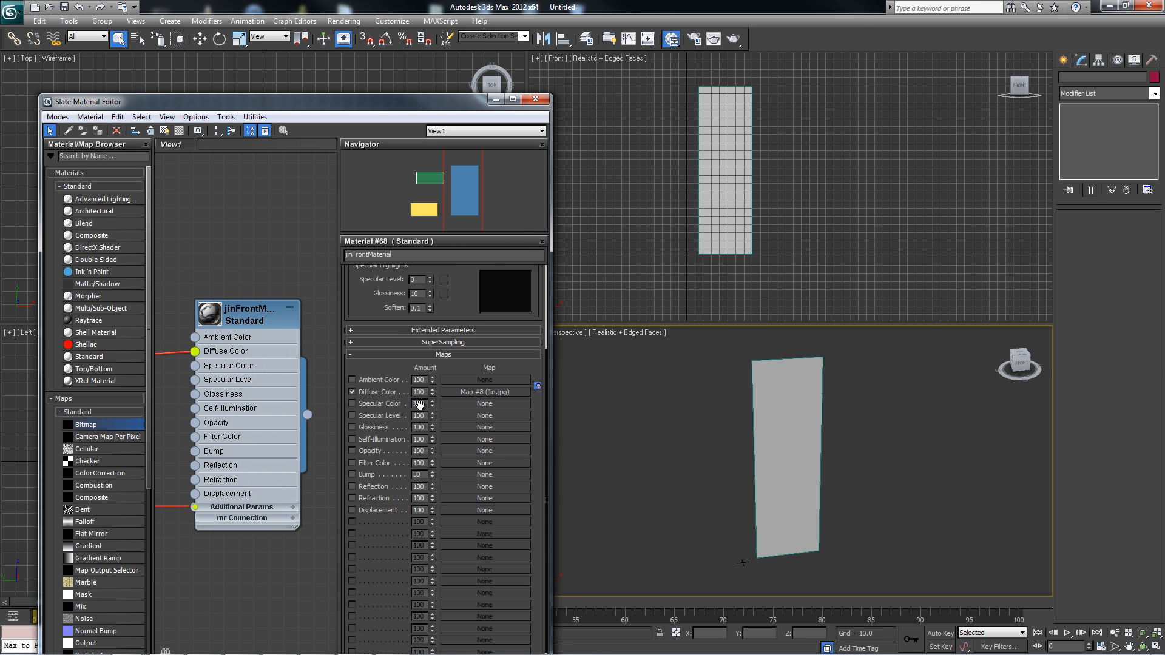
click(795, 411)
click(209, 309)
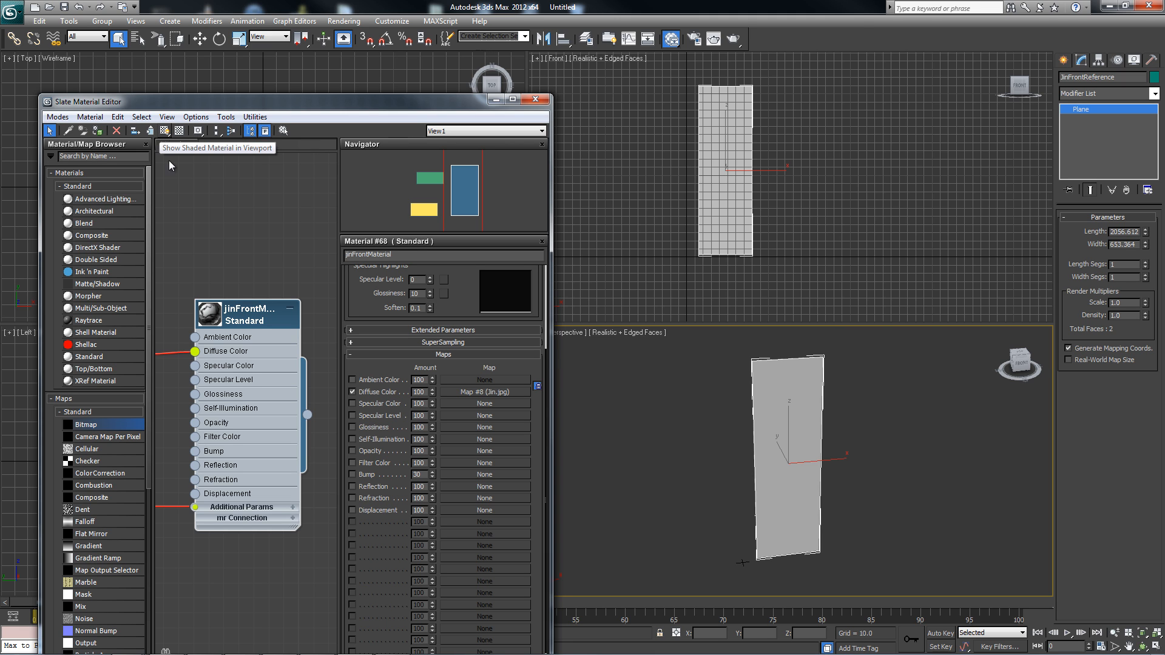
click(163, 131)
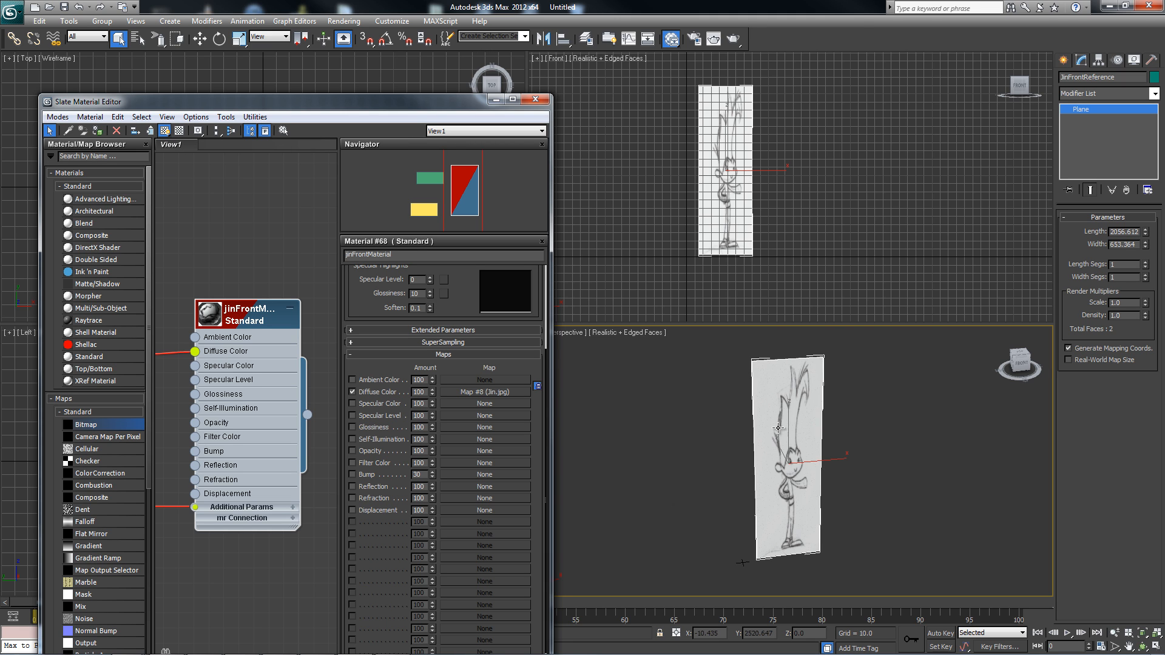
Close the Slate Material Editor and check the textured plane from different angles.
middle_drag(709, 438, 724, 442)
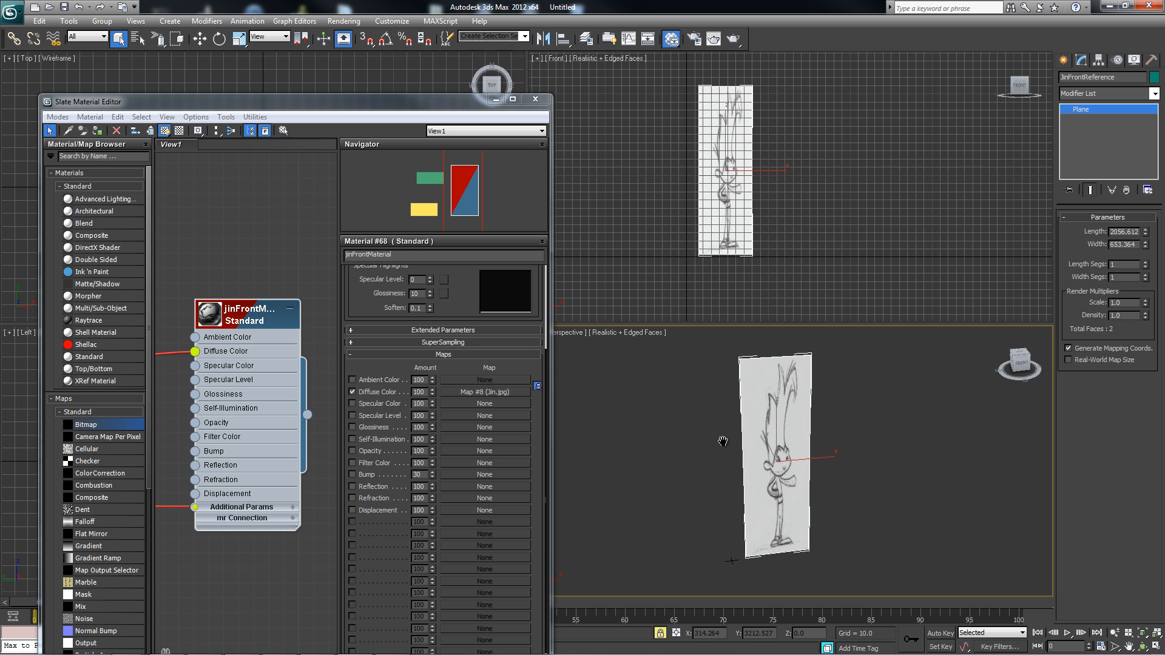
mouse_move(850, 462)
alt+middle_down()
mouse_move(820, 460)
mouse_move(851, 459)
mouse_move(860, 478)
mouse_move(844, 442)
alt+middle_up()
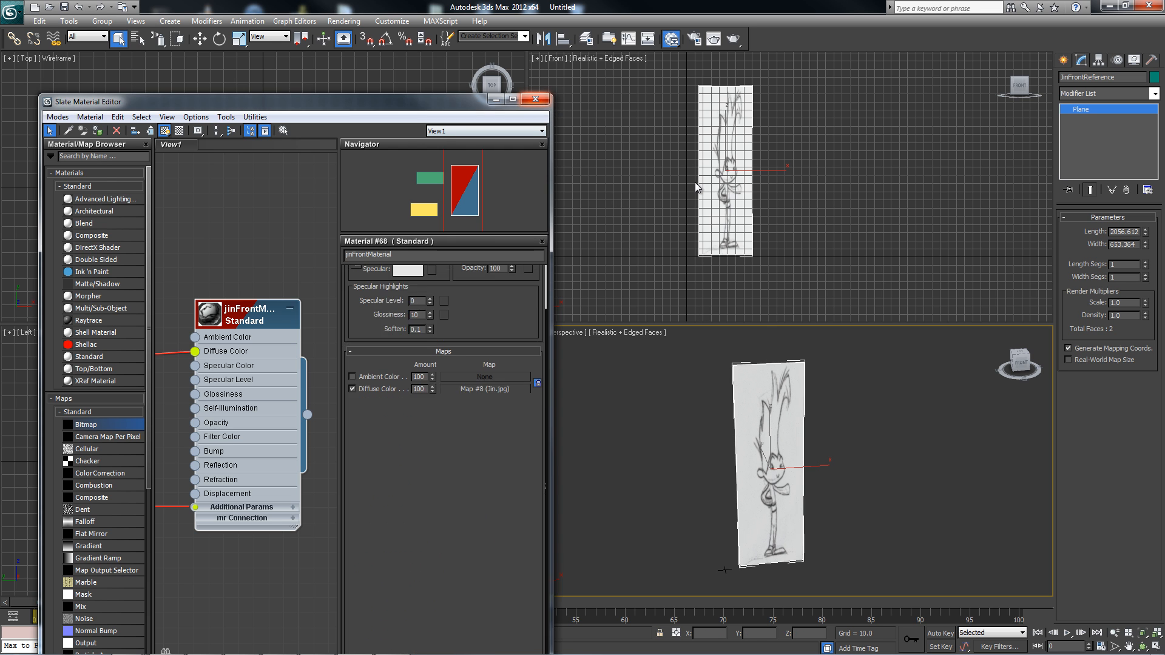
click(541, 102)
alt+middle_drag(750, 139, 728, 171)
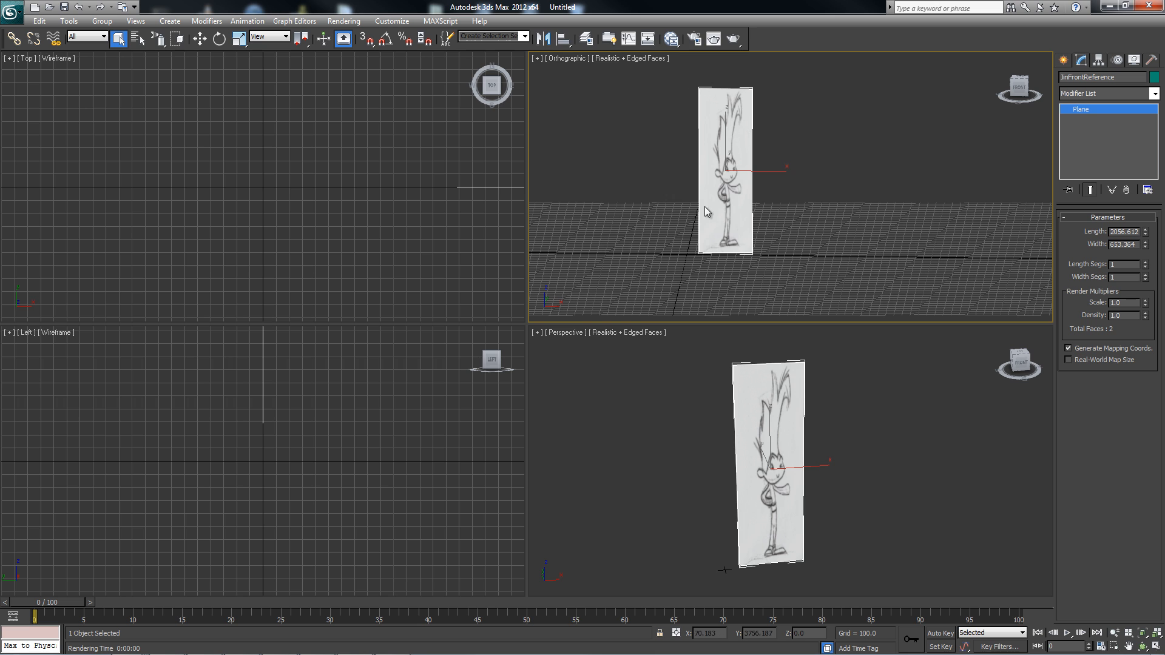
alt+middle_drag(707, 210, 713, 147)
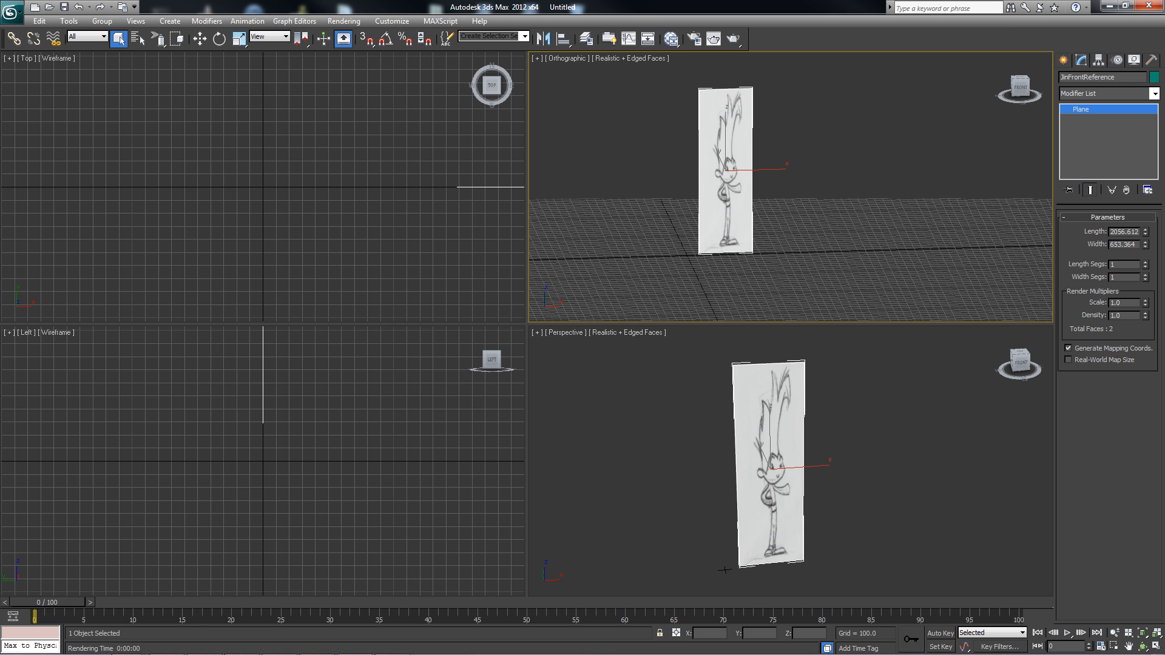
Switch to the Character reference folder and open the Jin image in Windows Photo Viewer.
key(alt+Tab)
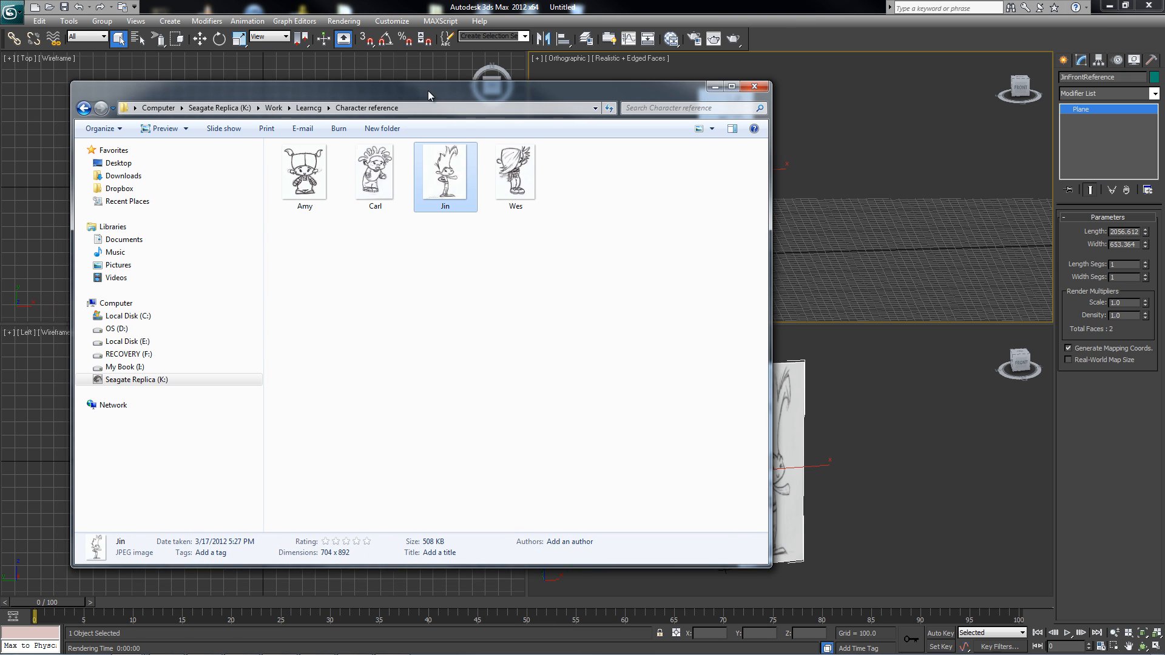
drag(261, 79, 277, 46)
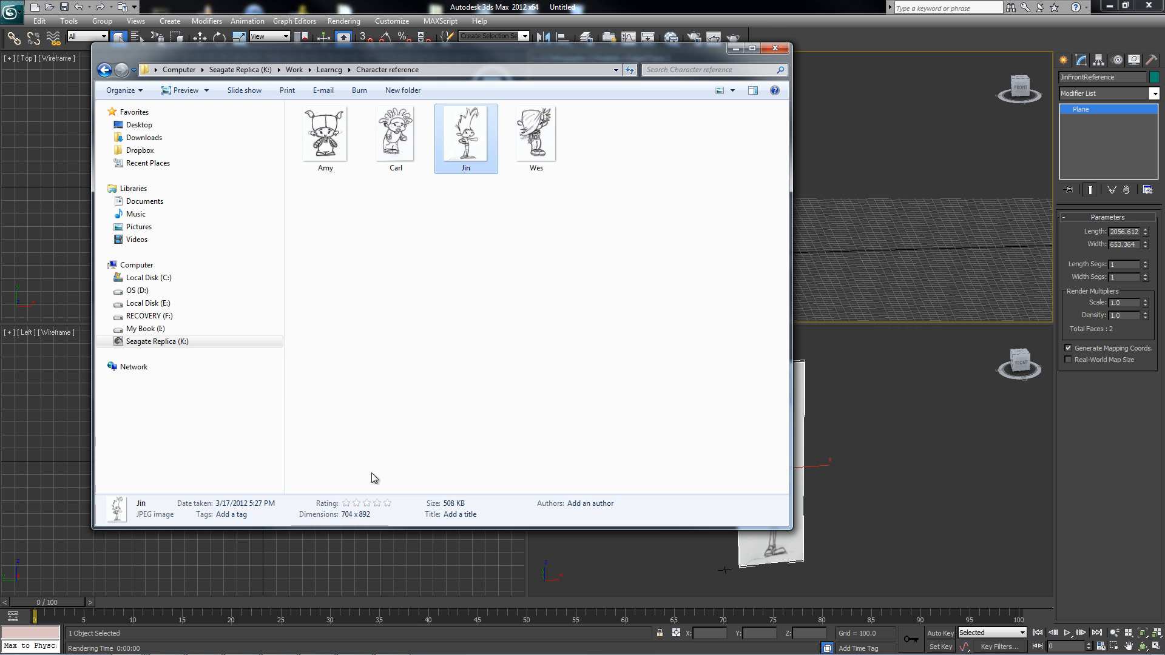
right_click(462, 135)
click(361, 144)
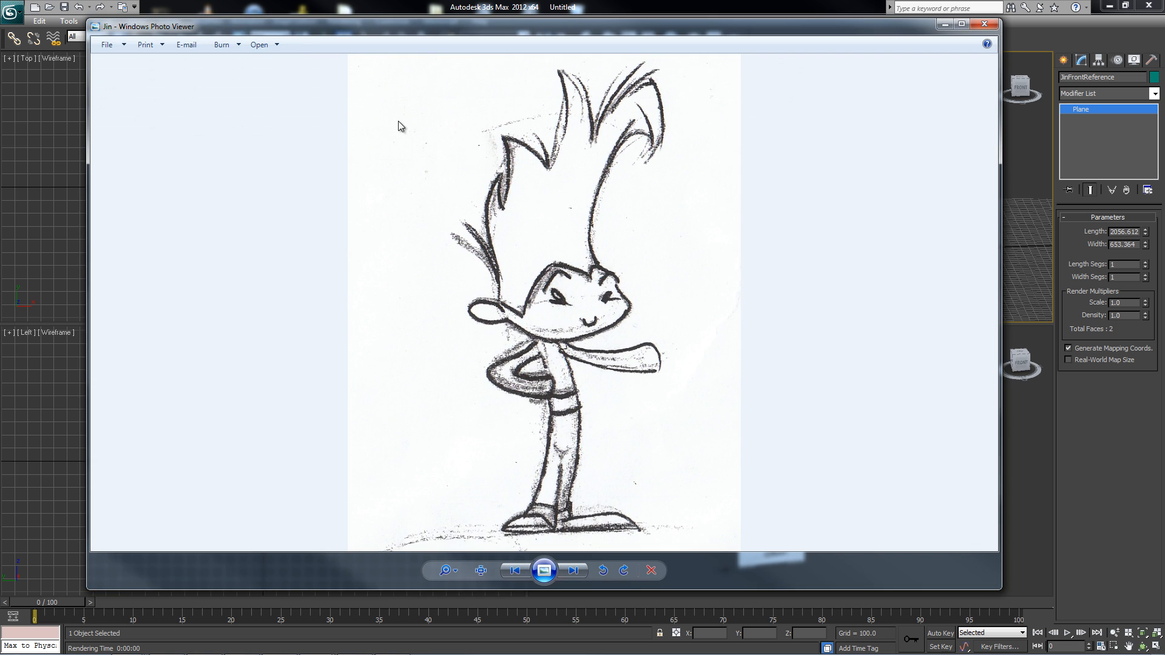
mouse_move(258, 27)
mouse_down()
mouse_move(320, 42)
mouse_move(239, 1)
mouse_move(283, 37)
mouse_move(272, 22)
mouse_up()
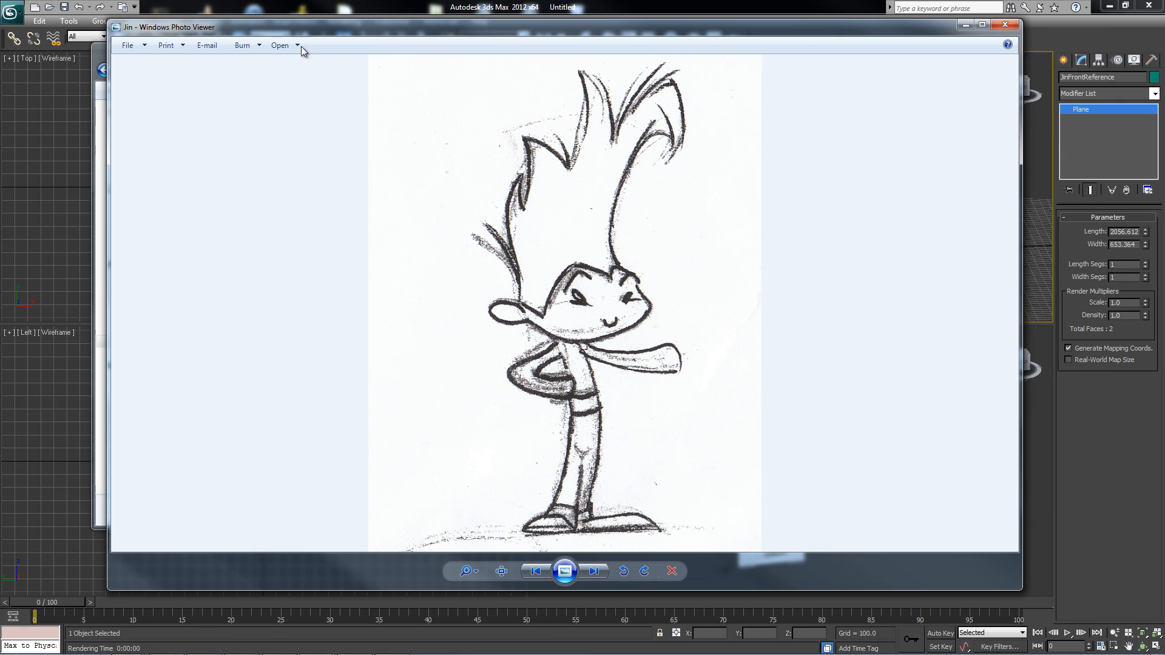
drag(190, 22, 140, 35)
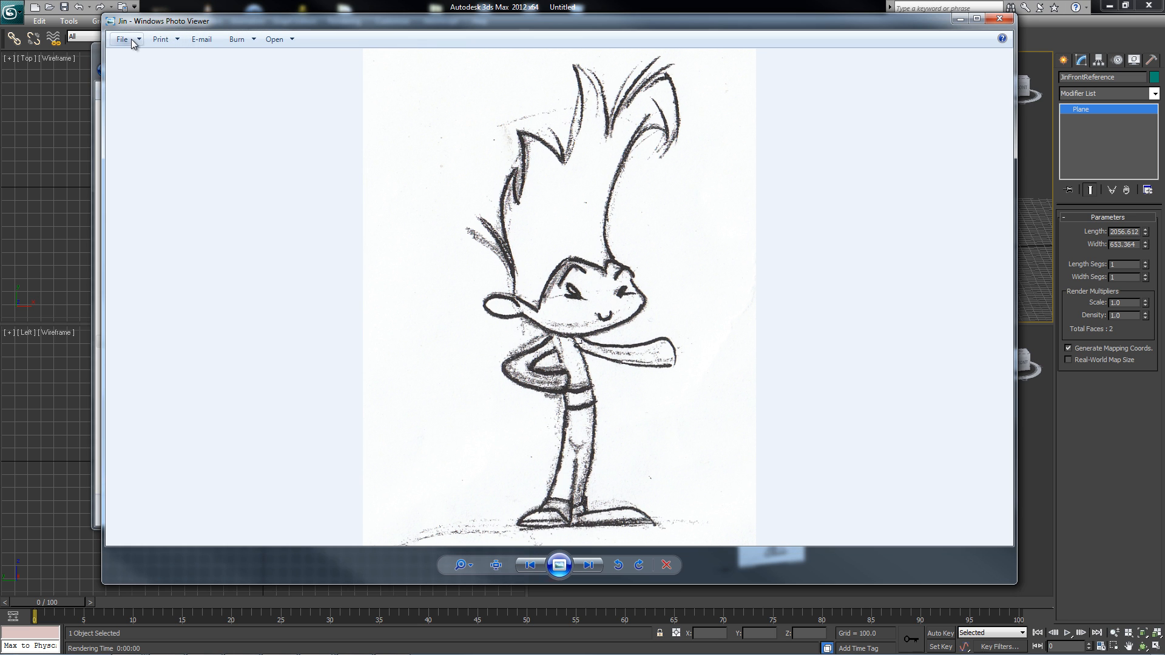
Look up the Jin image's pixel width and height in its detailed properties, and clear the windows off the 3ds Max viewports.
click(122, 39)
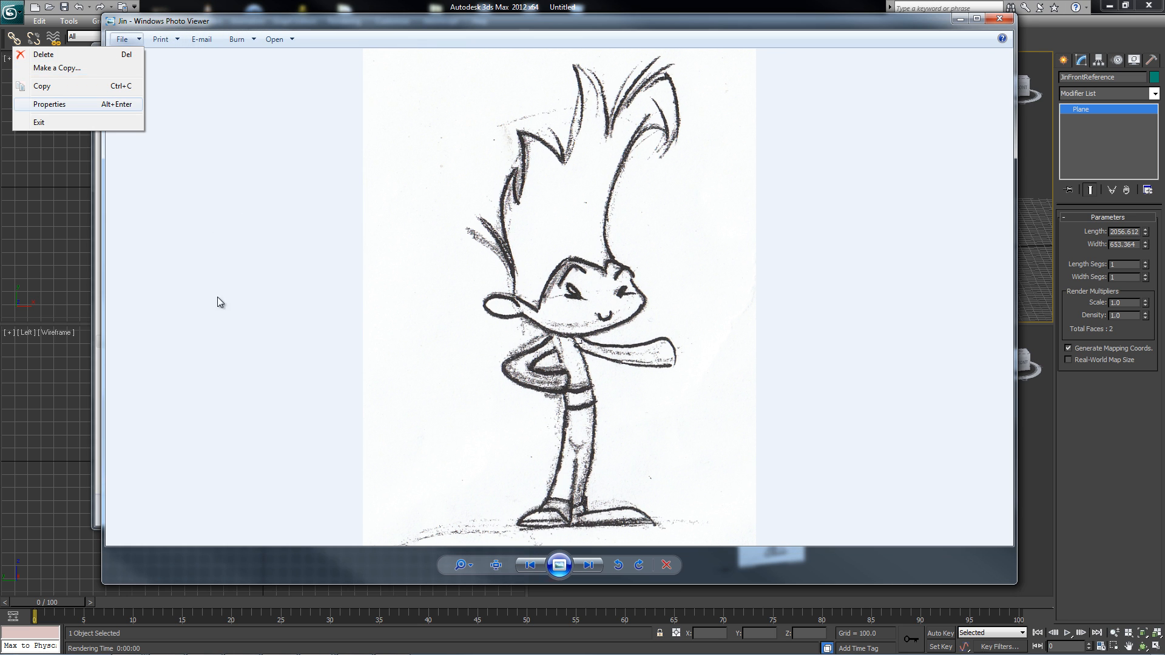
key(Return)
scroll(179, 315, down, 1)
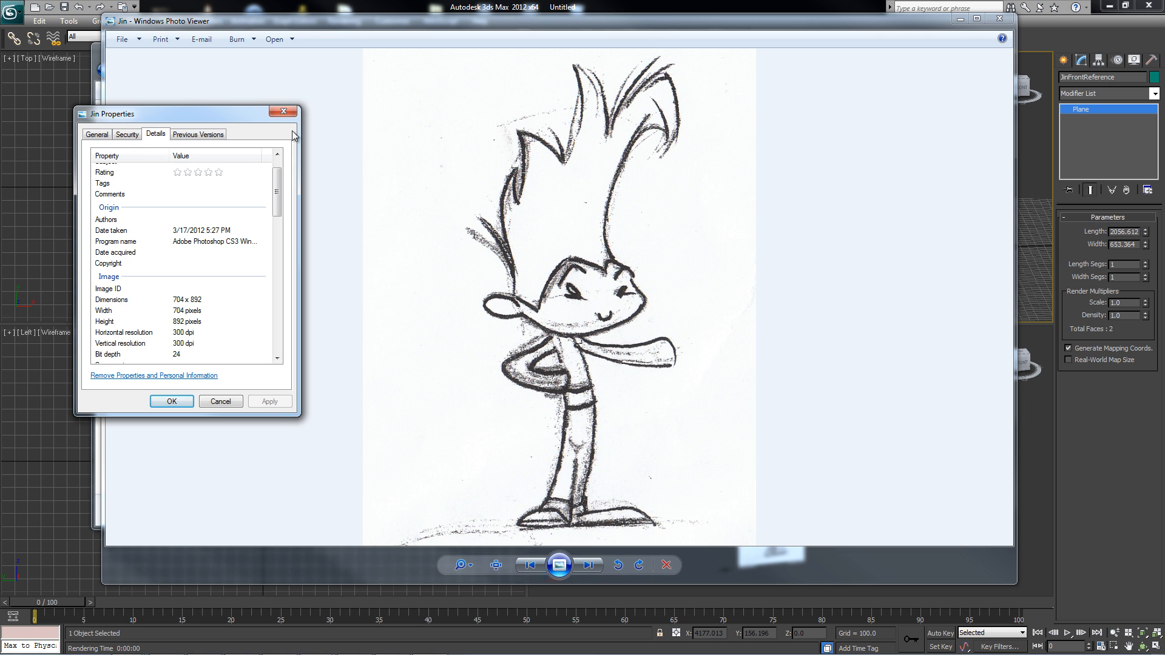
click(960, 19)
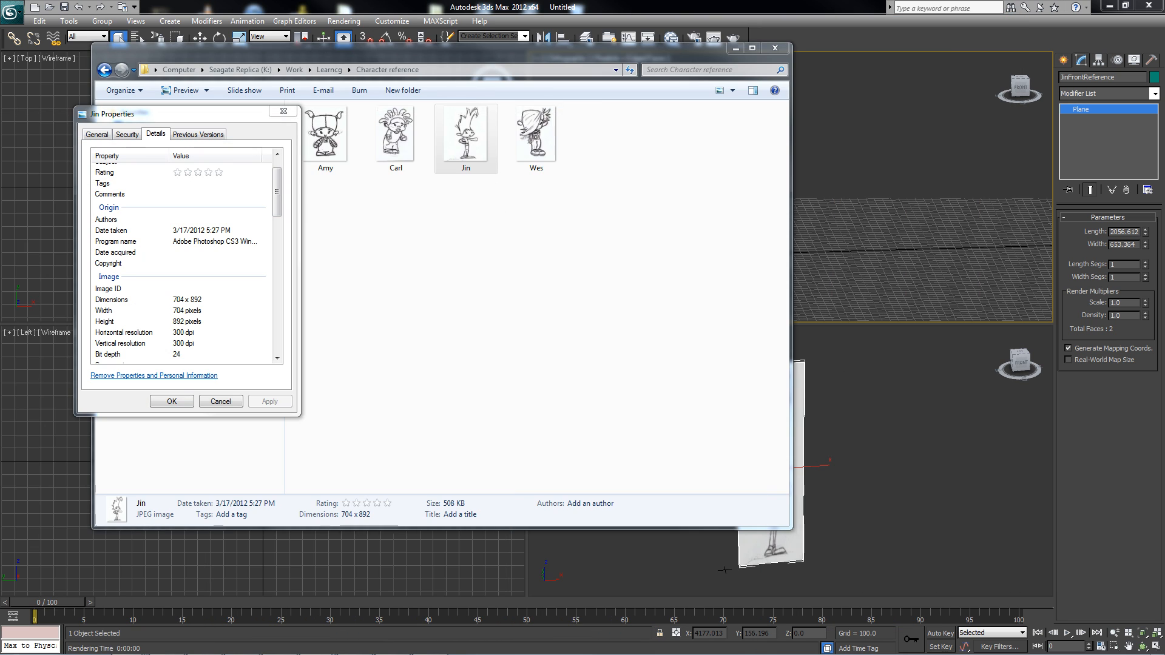
drag(639, 55, 0, 149)
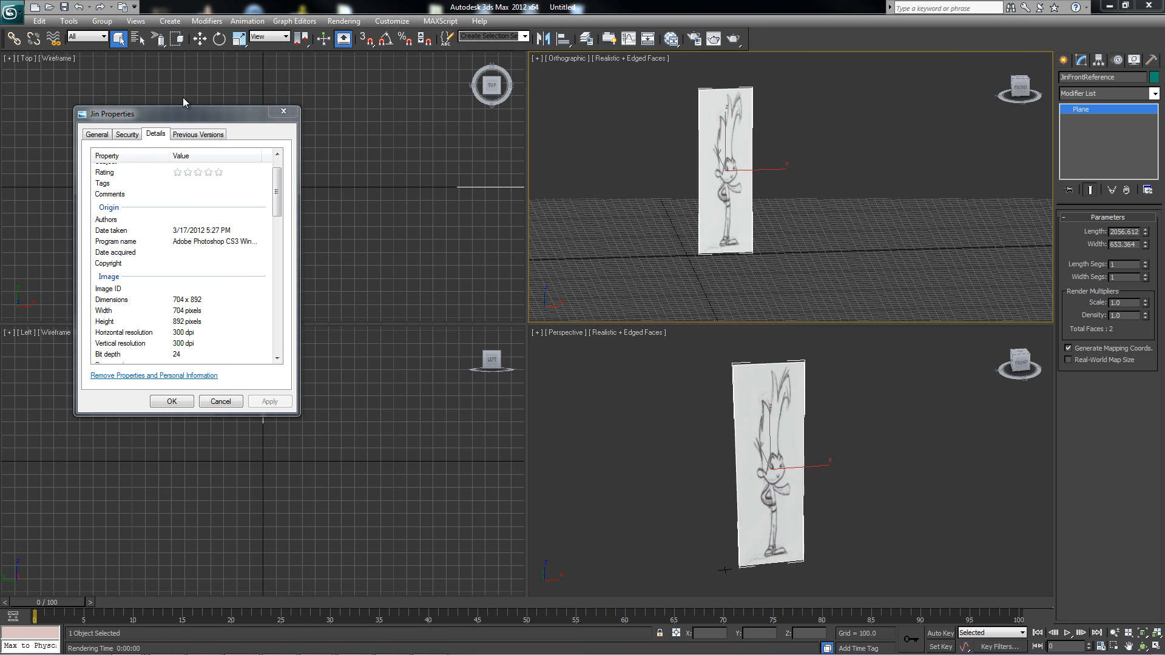
drag(156, 114, 0, 104)
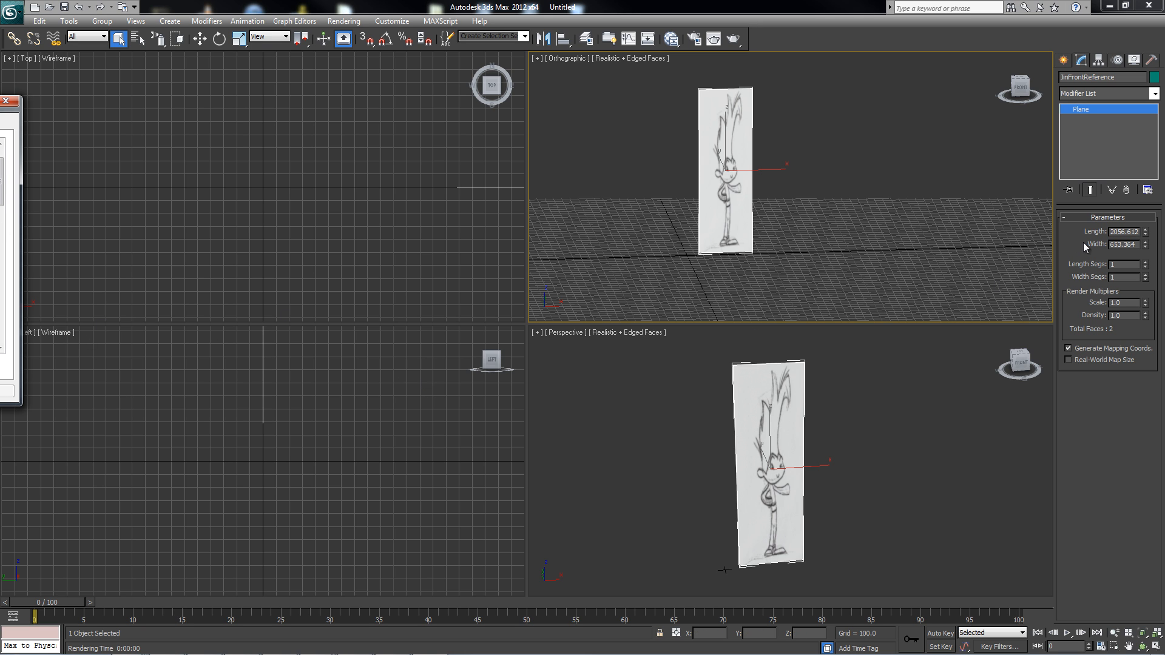
Set the JinFrontReference plane's width to 704 and its length to 892.
double_click(1128, 244)
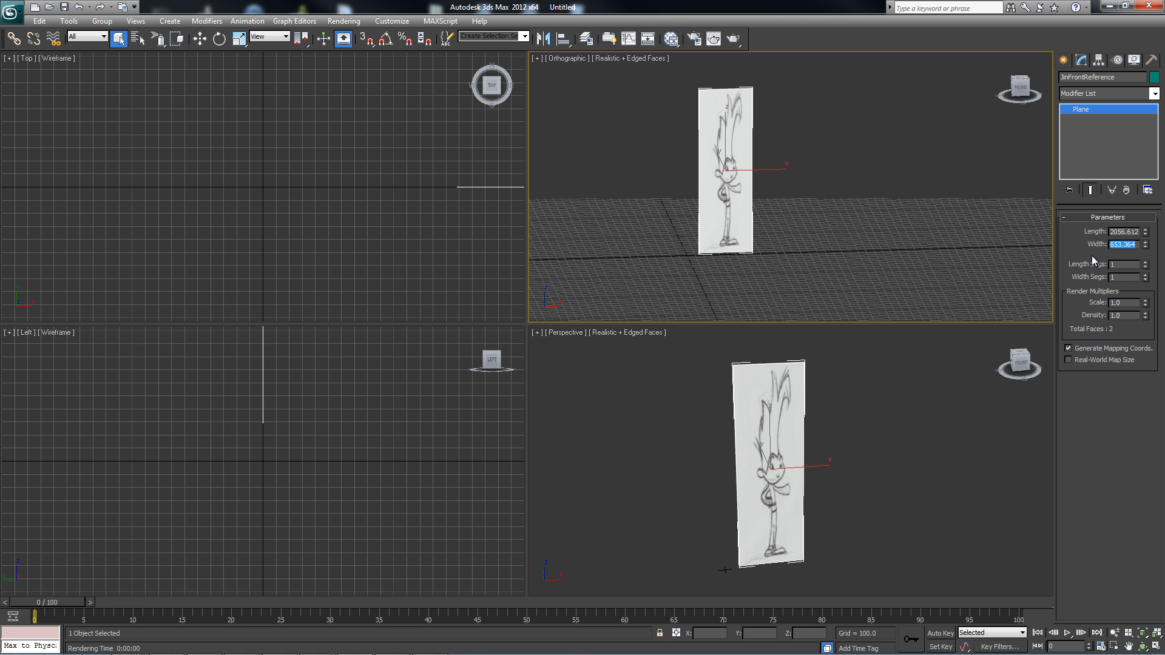
text(704)
key(Return)
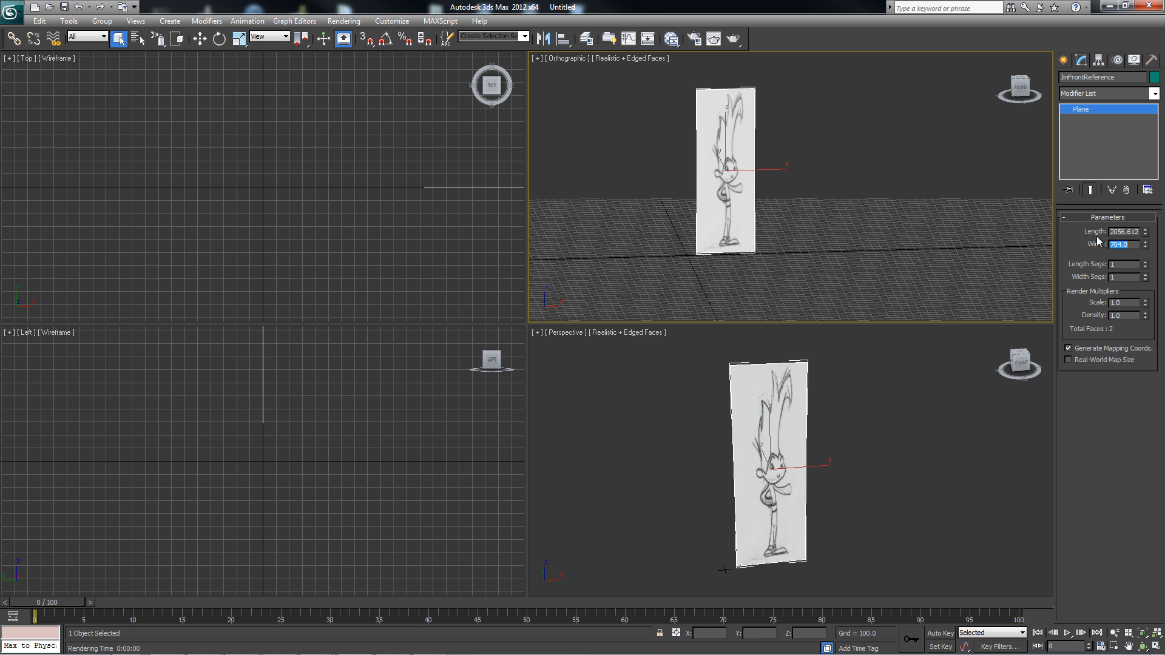
drag(1114, 230, 1156, 230)
key(BackSpace)
key(Return)
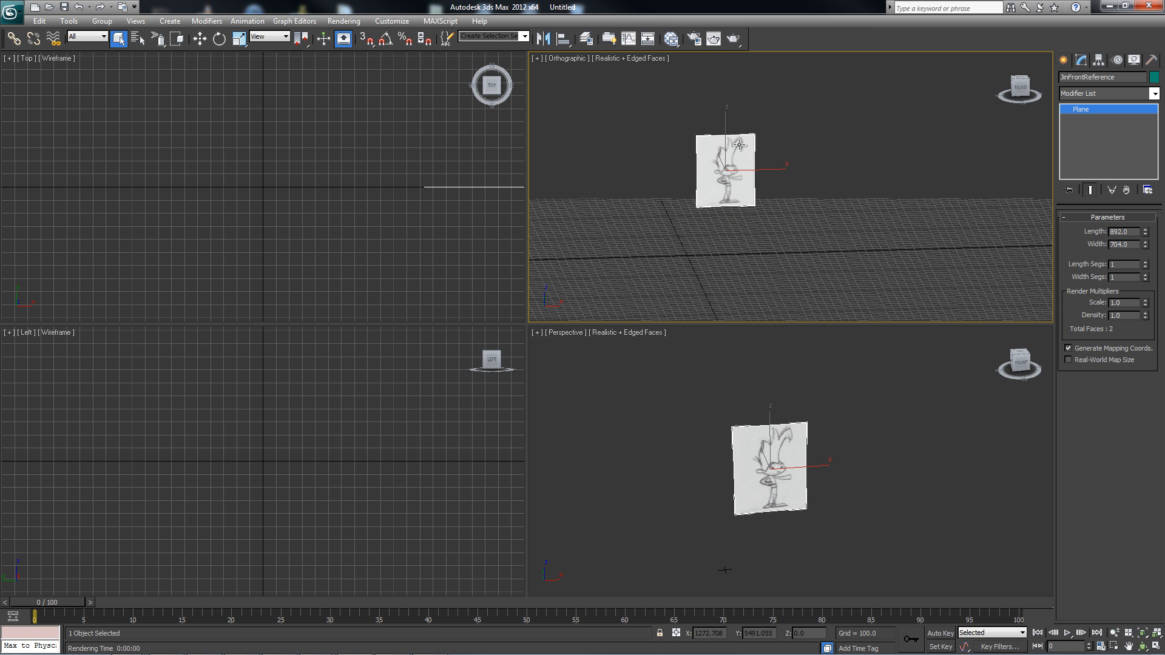
Restore the orthographic viewport to the Front view and frame the whole reference plane in it.
key(f)
scroll(754, 182, down, 5)
middle_drag(755, 190, 777, 216)
scroll(785, 202, down, 5)
middle_drag(820, 153, 759, 249)
scroll(760, 249, up, 4)
middle_drag(874, 103, 833, 194)
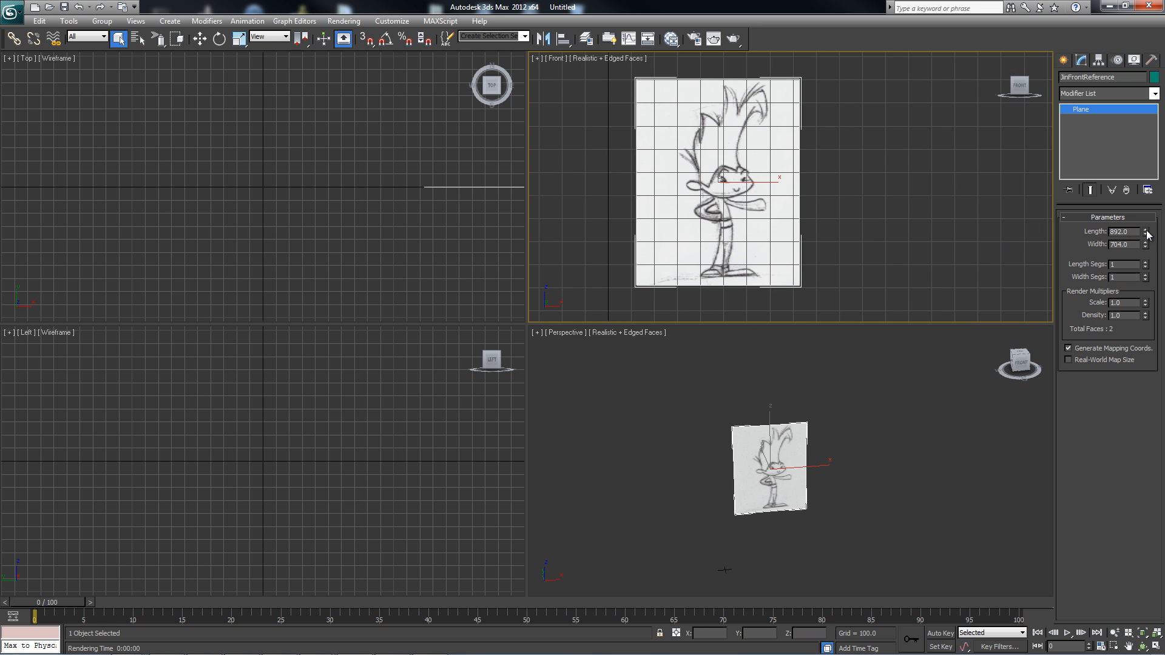
Try reducing the plane's length to 223 and undo the change.
drag(1147, 234, 1162, 276)
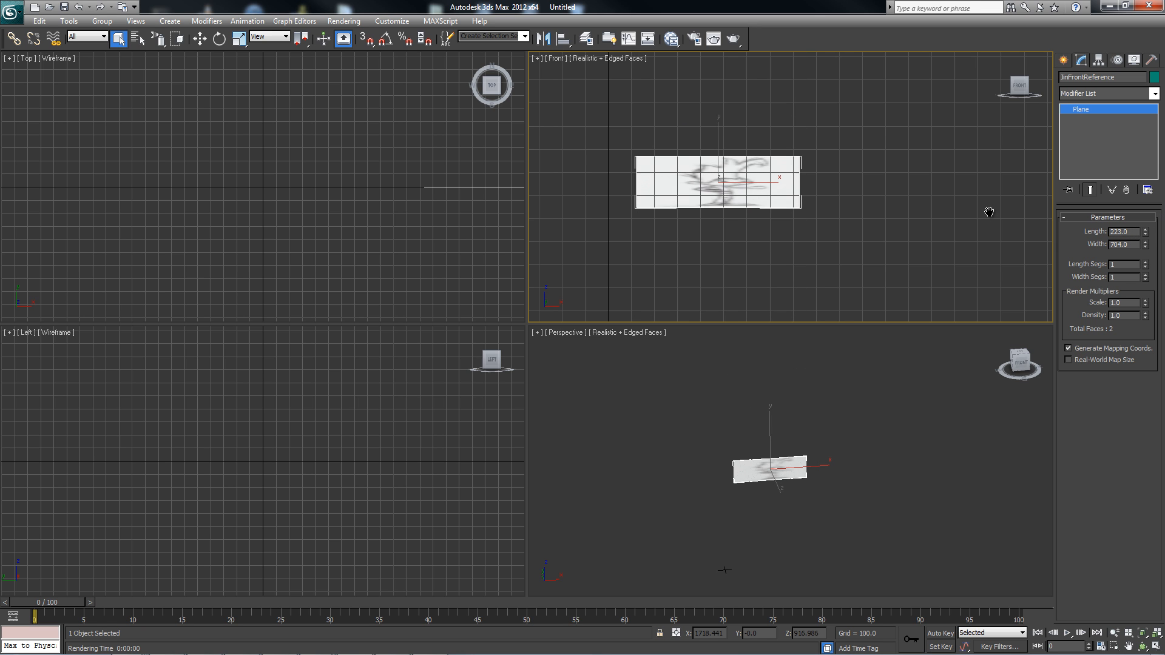
key(ctrl+z)
drag(839, 208, 869, 190)
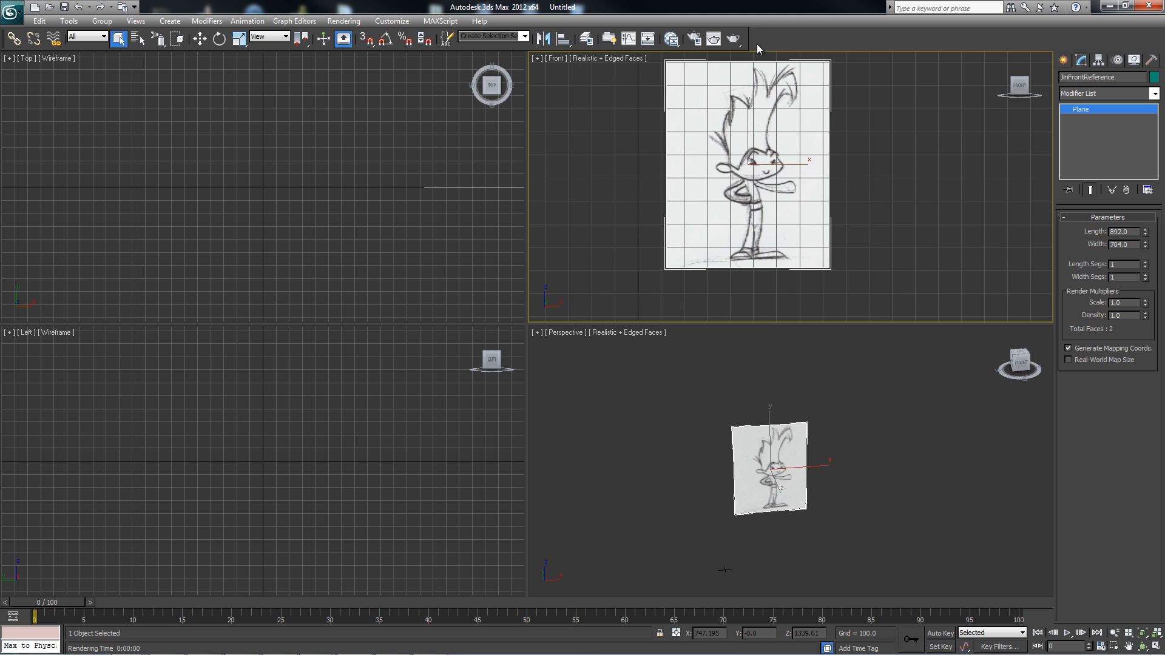
mouse_move(854, 191)
middle_down()
mouse_move(858, 180)
mouse_move(849, 205)
middle_up()
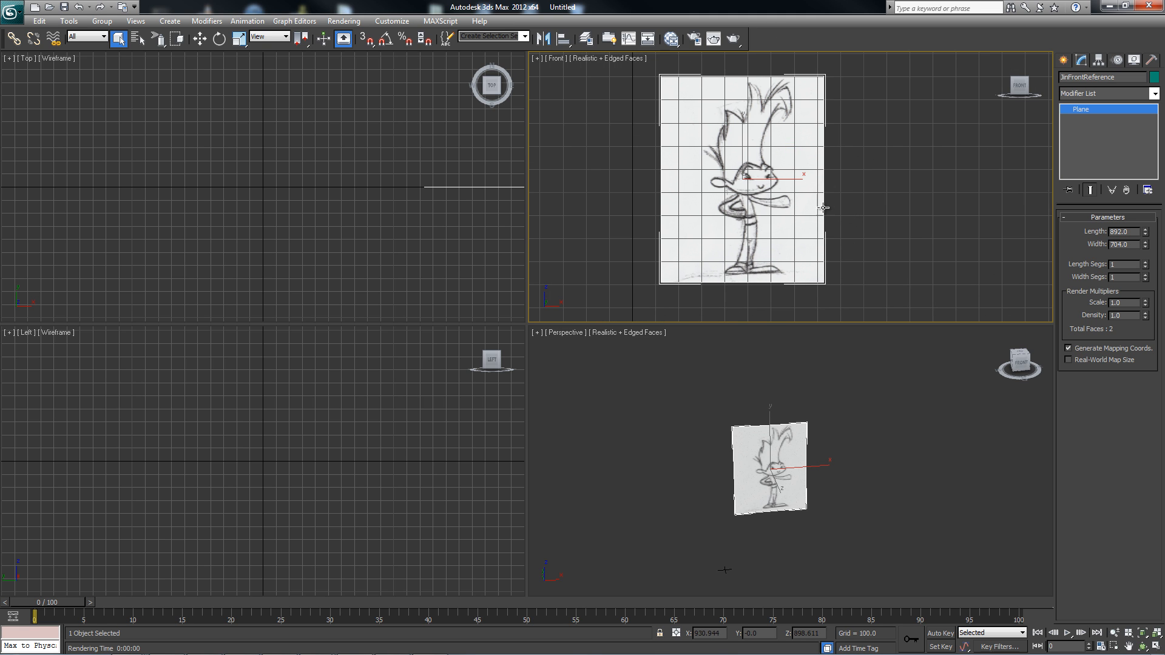
Move the plane in the Front view so its lower-left corner sits at the grid origin.
key(w)
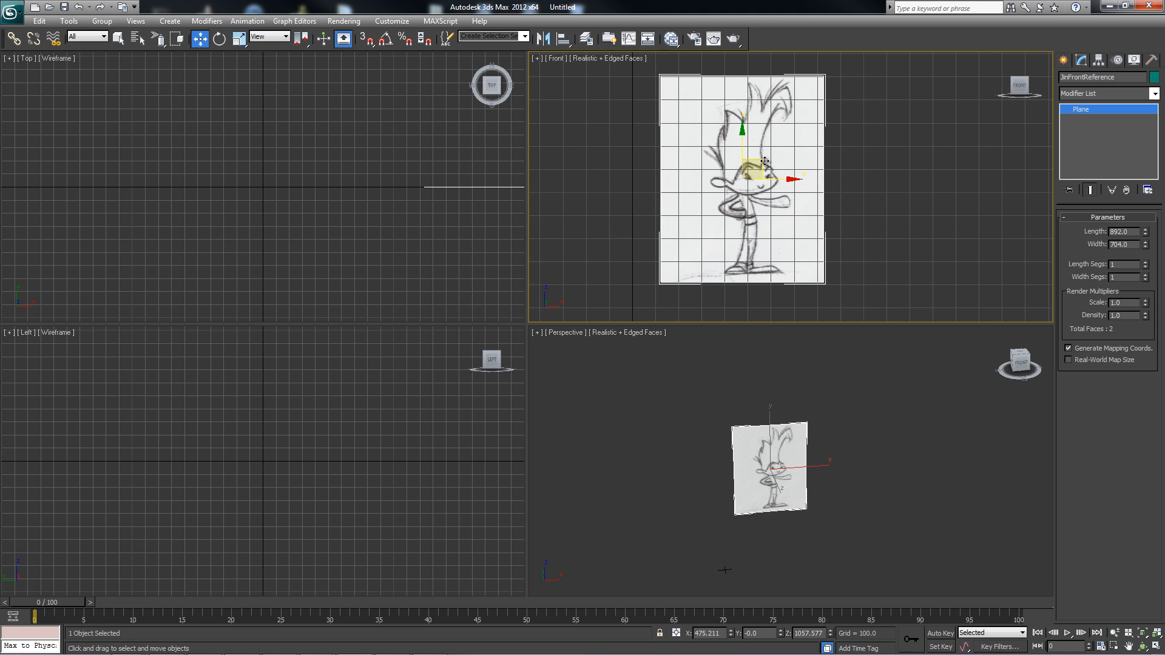
drag(764, 161, 731, 227)
middle_drag(749, 289, 757, 168)
scroll(761, 170, down, 2)
drag(760, 116, 767, 167)
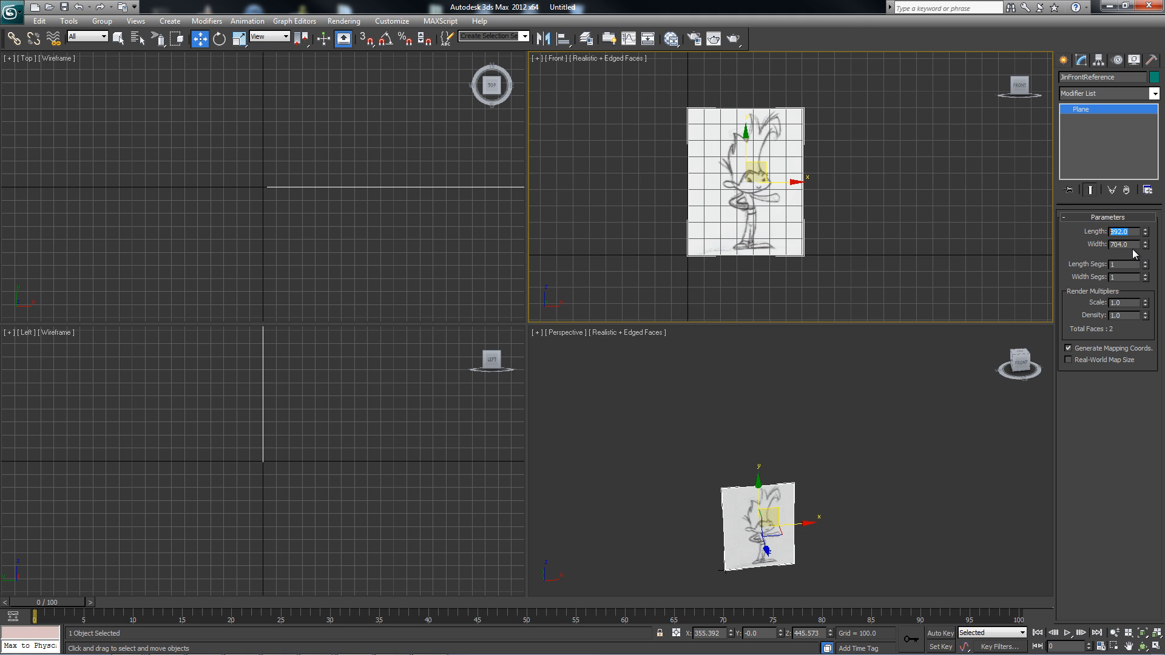
Try a length of 883.08 on the plane and undo the change.
key(Tab)
click(1128, 234)
text(883.08)
key(Return)
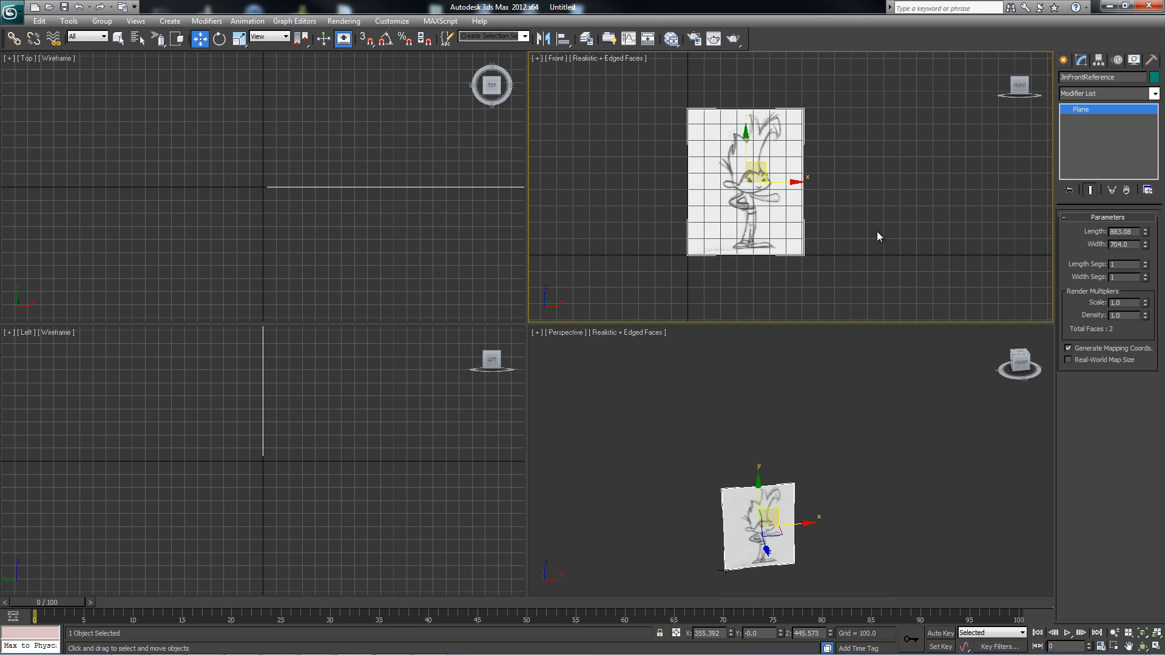
key(ctrl+z)
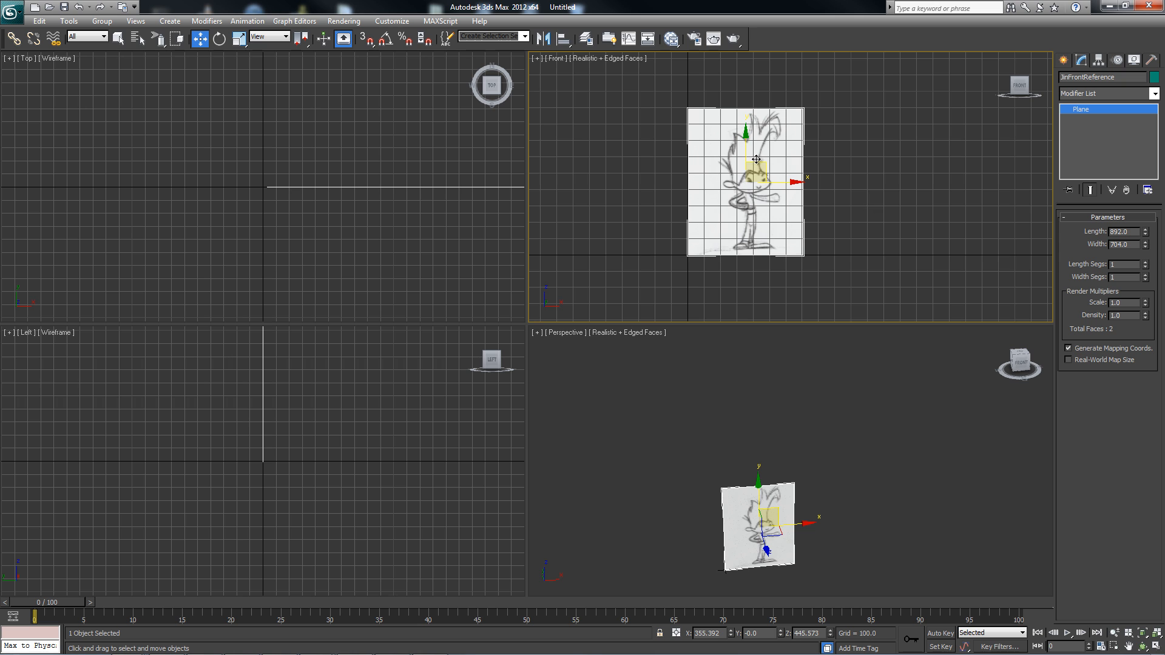
Scale the plane down proportionally by dividing its length and width by 4, giving 223 by 176.
middle_drag(865, 201, 864, 179)
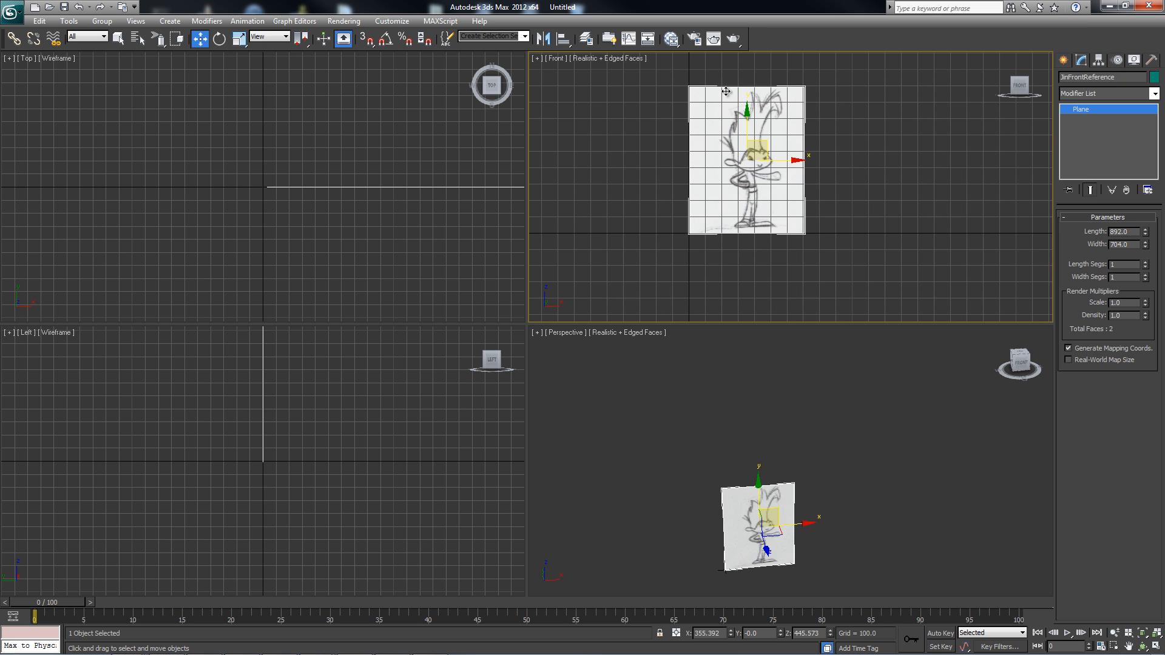
middle_drag(817, 230, 844, 203)
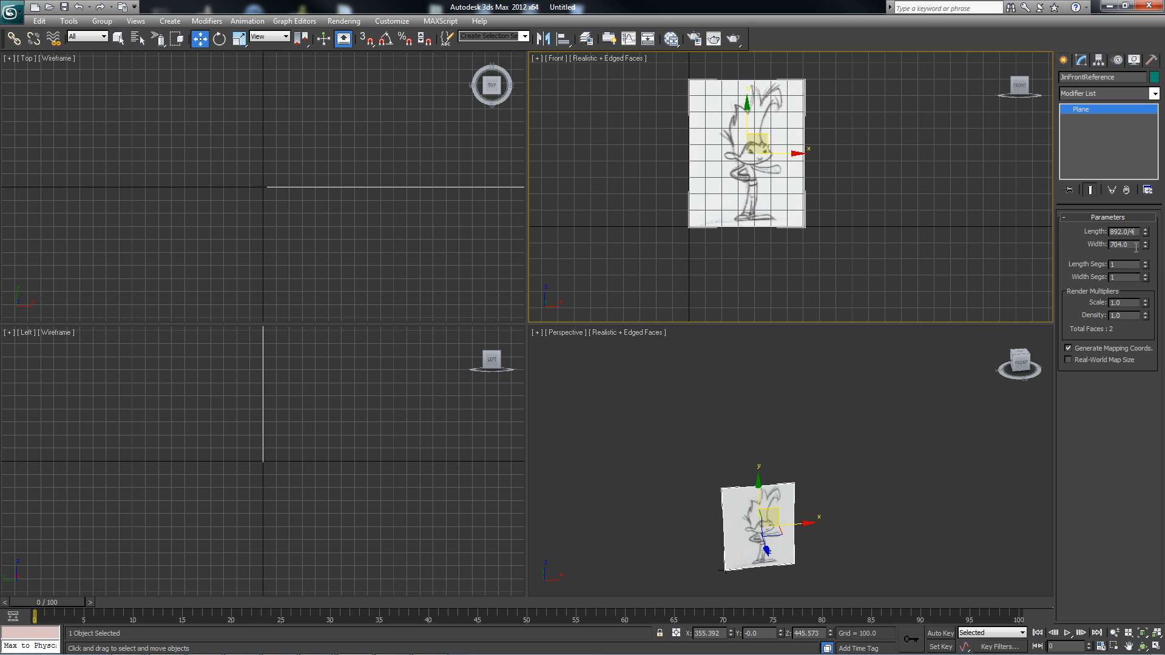
key(Return)
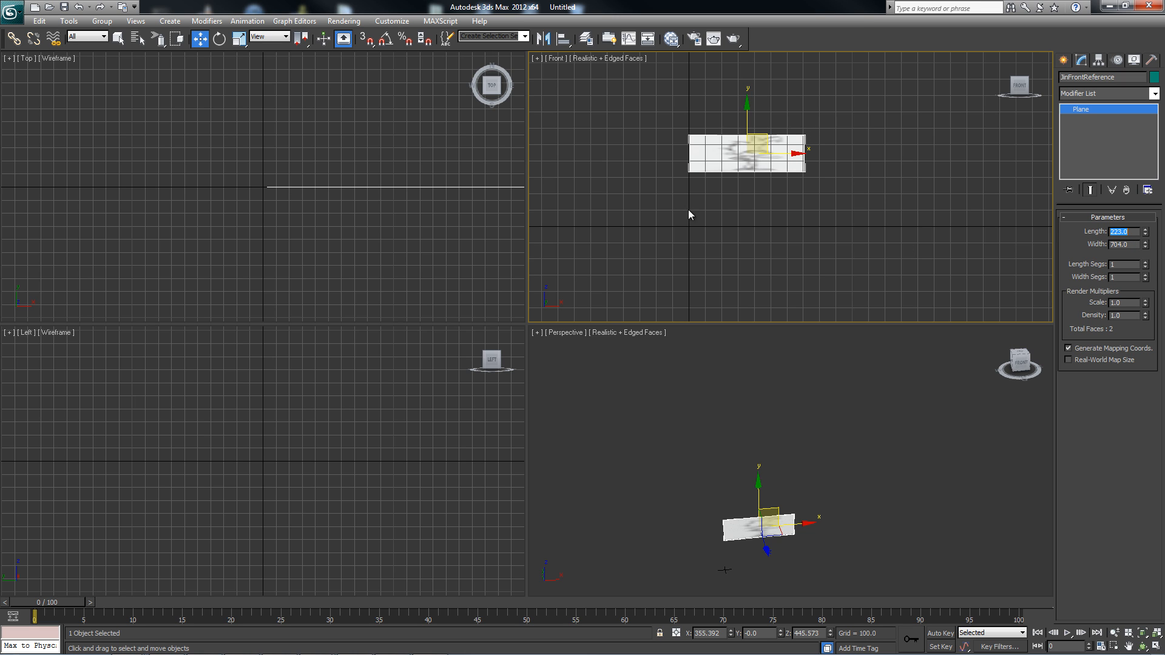
click(1132, 244)
text(/4)
key(Return)
Move the reduced plane back to the grid origin in the Front view, resting its bottom edge on the ground line.
drag(767, 134, 723, 189)
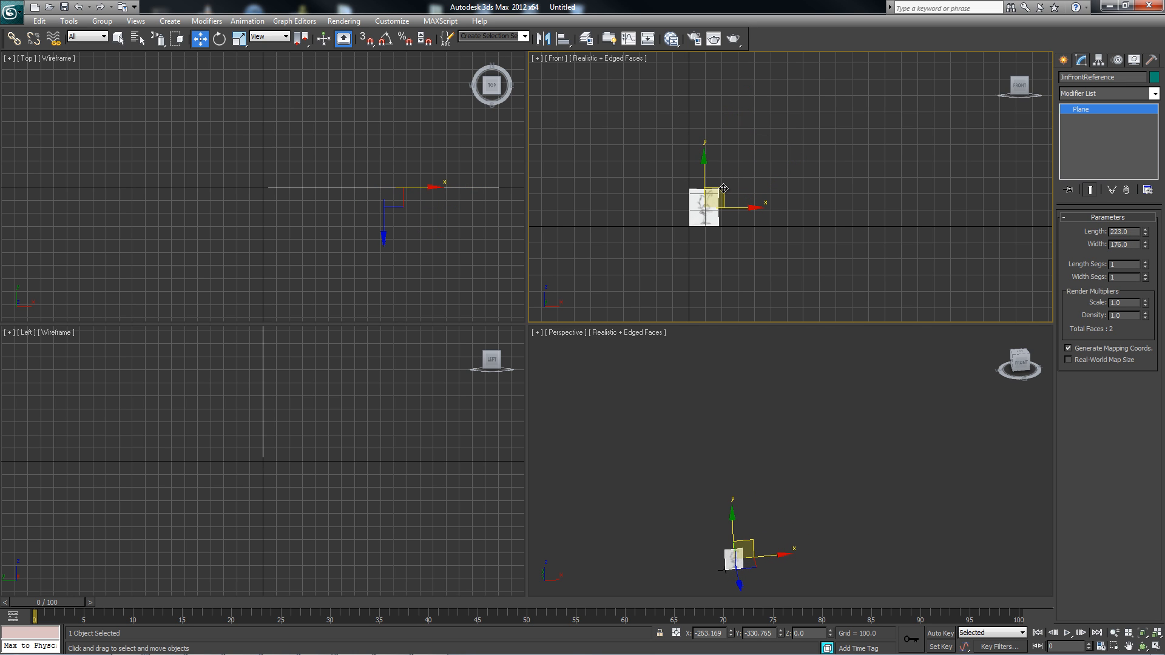
scroll(777, 226, up, 2)
middle_drag(747, 243, 779, 207)
scroll(775, 227, up, 5)
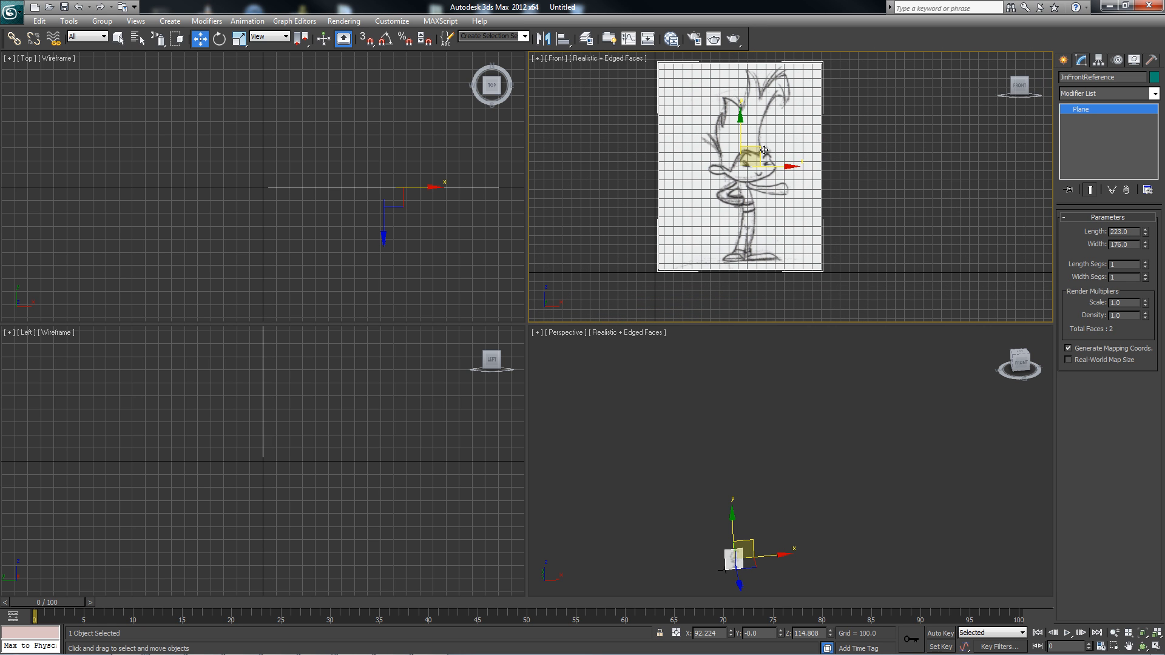
drag(756, 154, 759, 153)
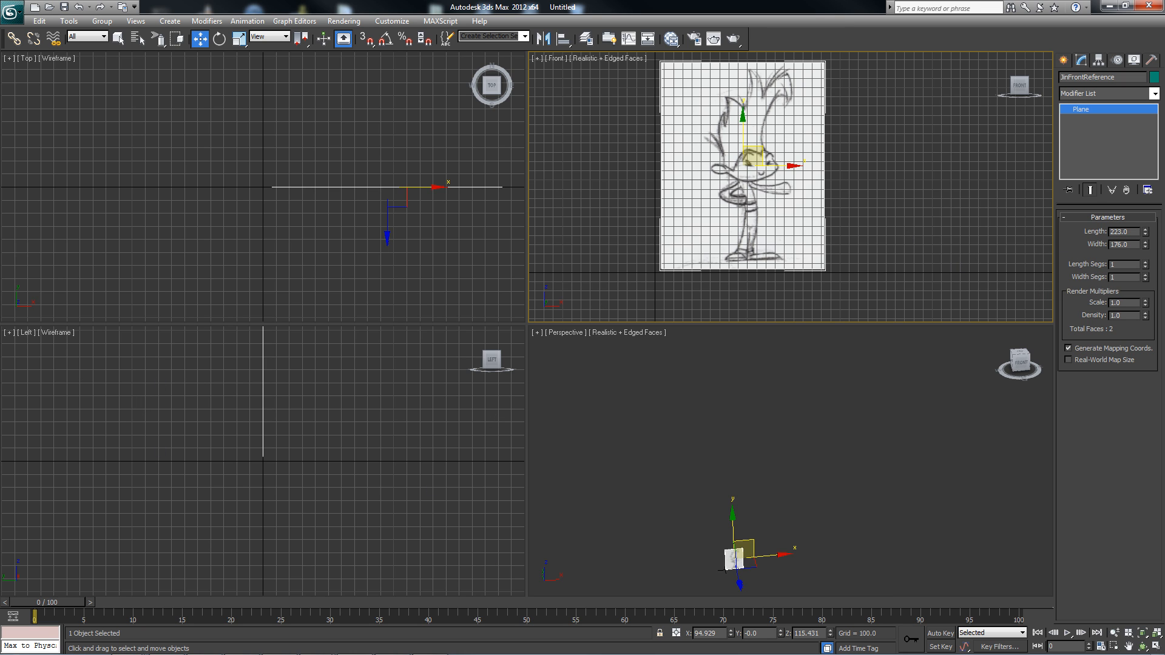
middle_drag(784, 174, 749, 204)
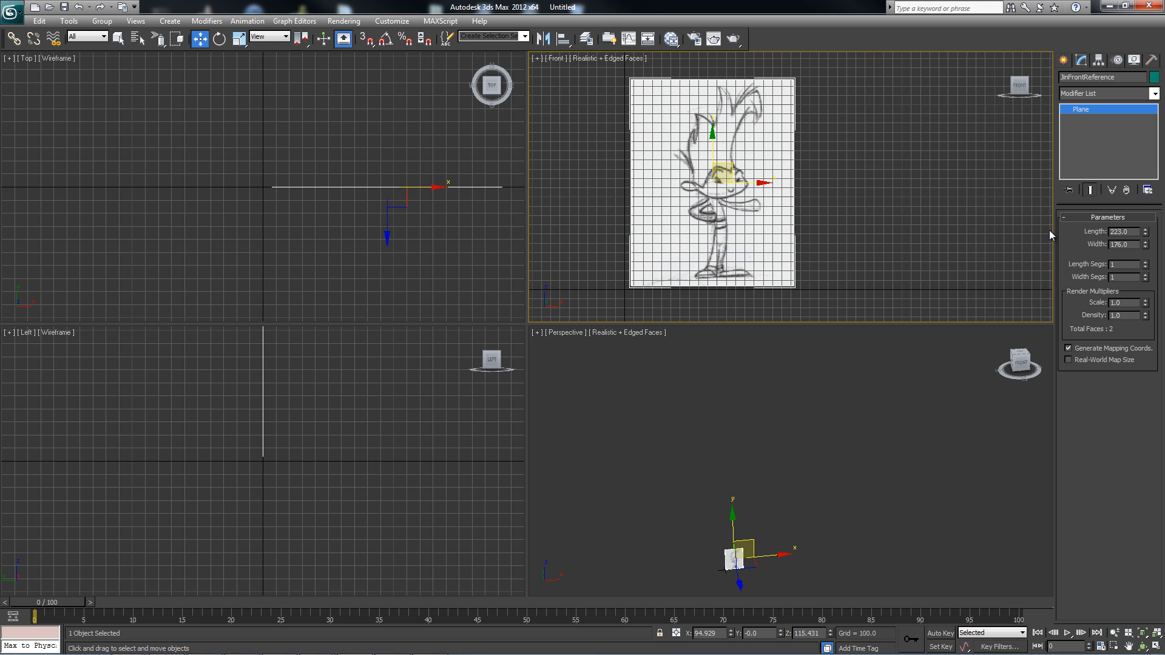
middle_drag(869, 191, 892, 193)
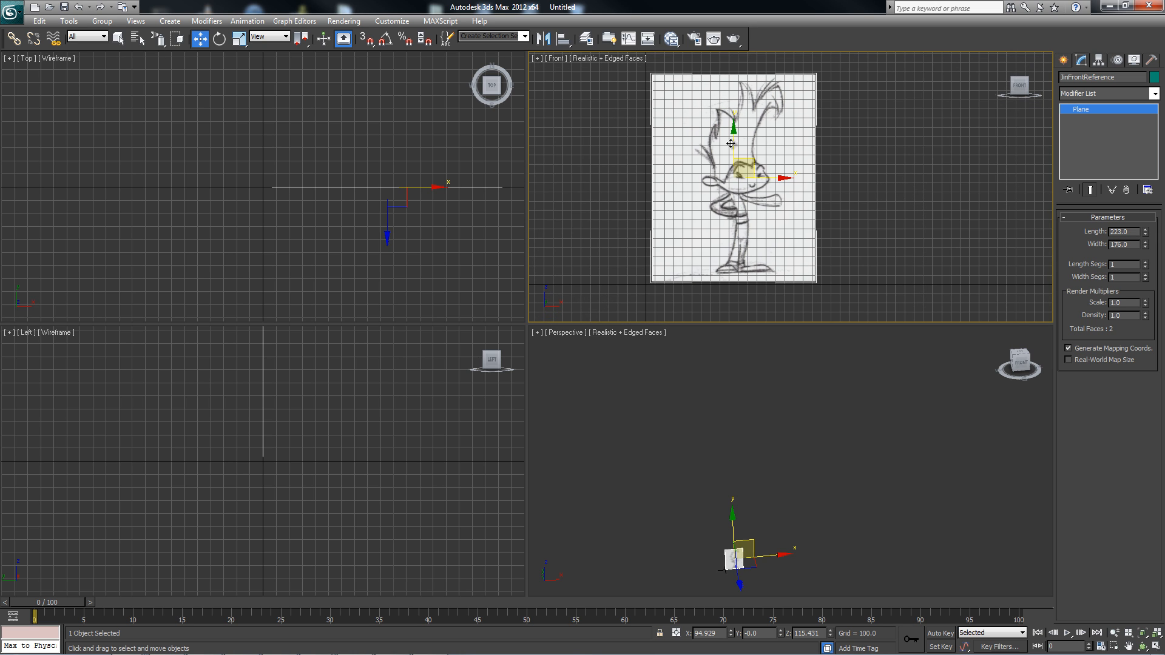
middle_drag(869, 148, 875, 156)
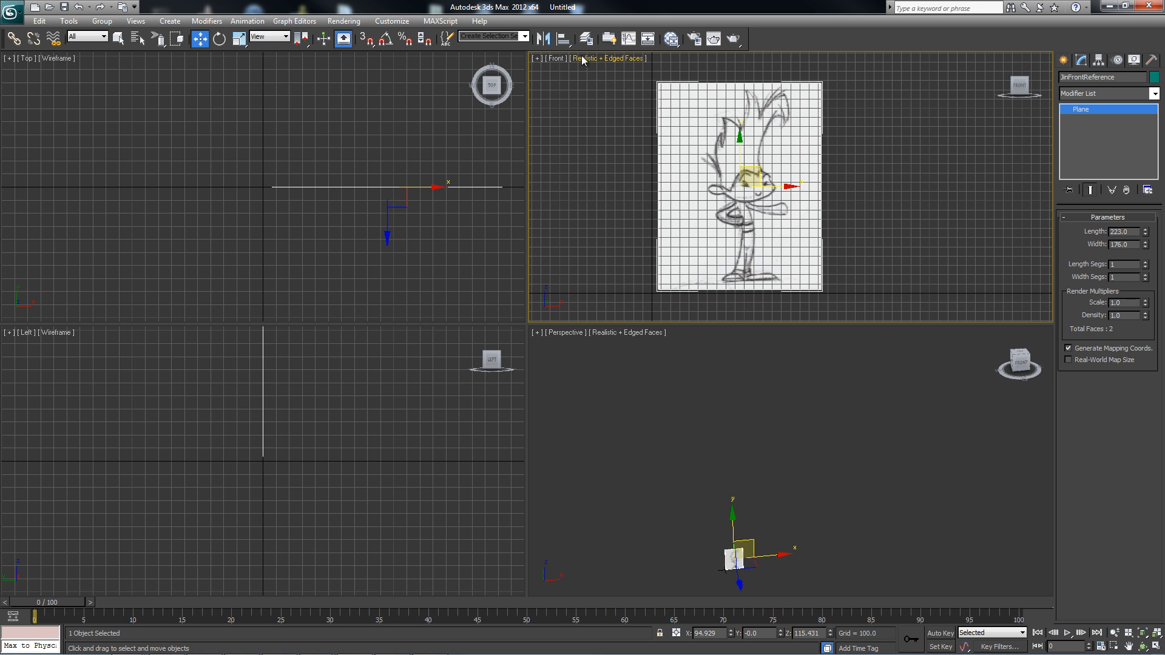
Create a new layer containing the selected reference plane and list the layer's contents.
click(586, 38)
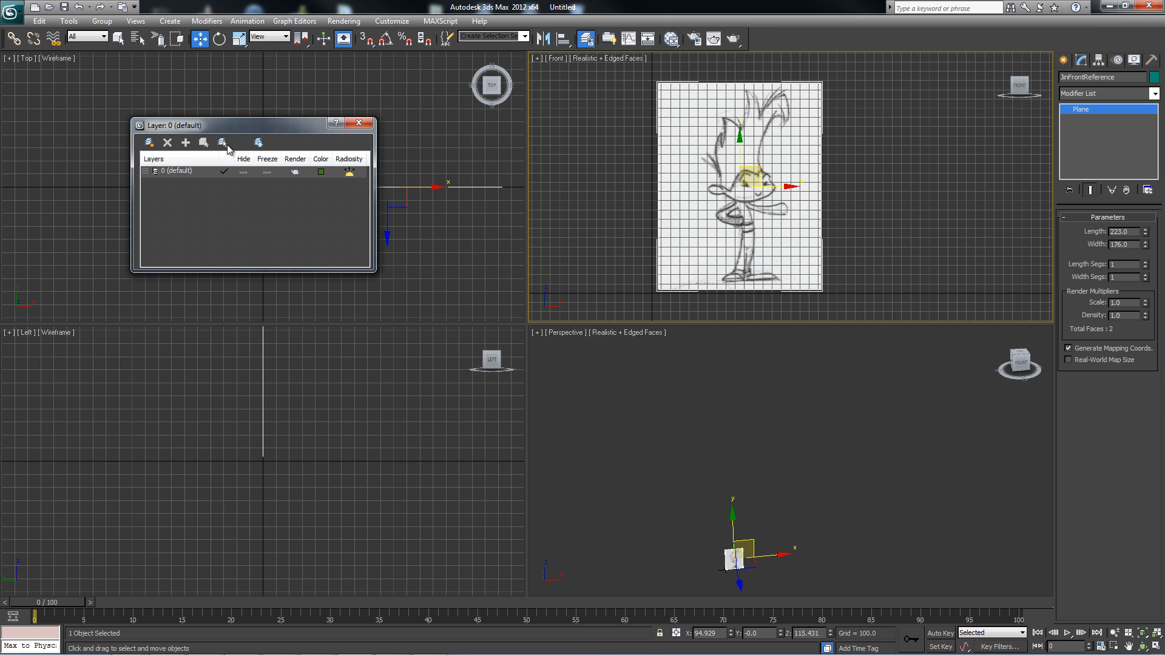
drag(228, 127, 270, 86)
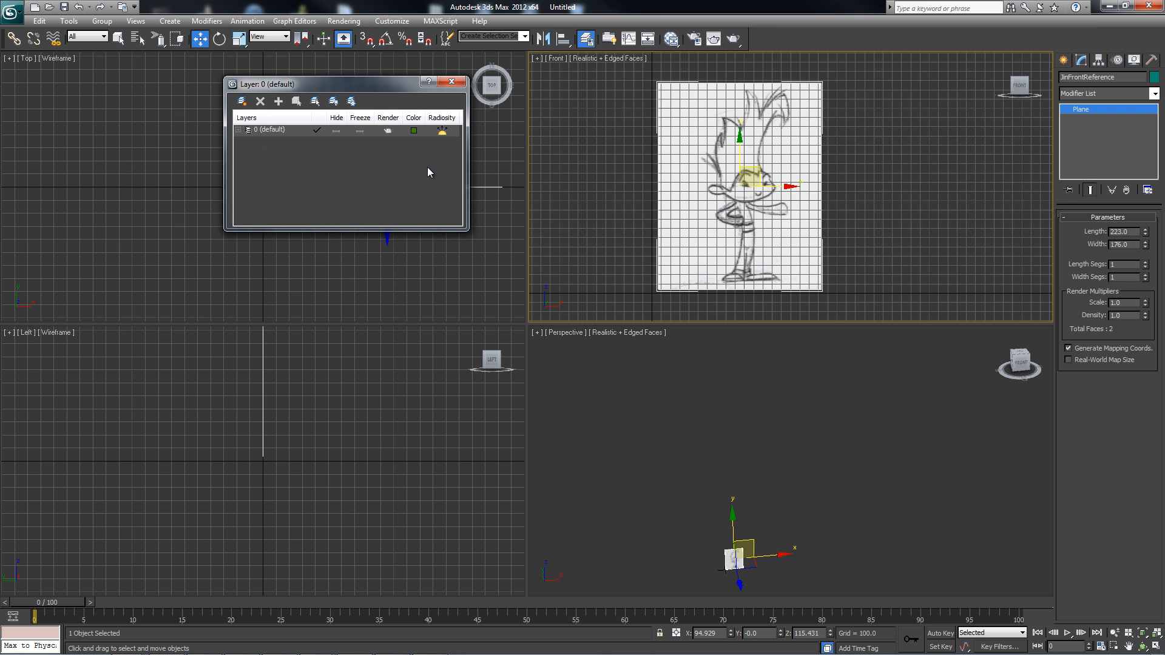
click(242, 101)
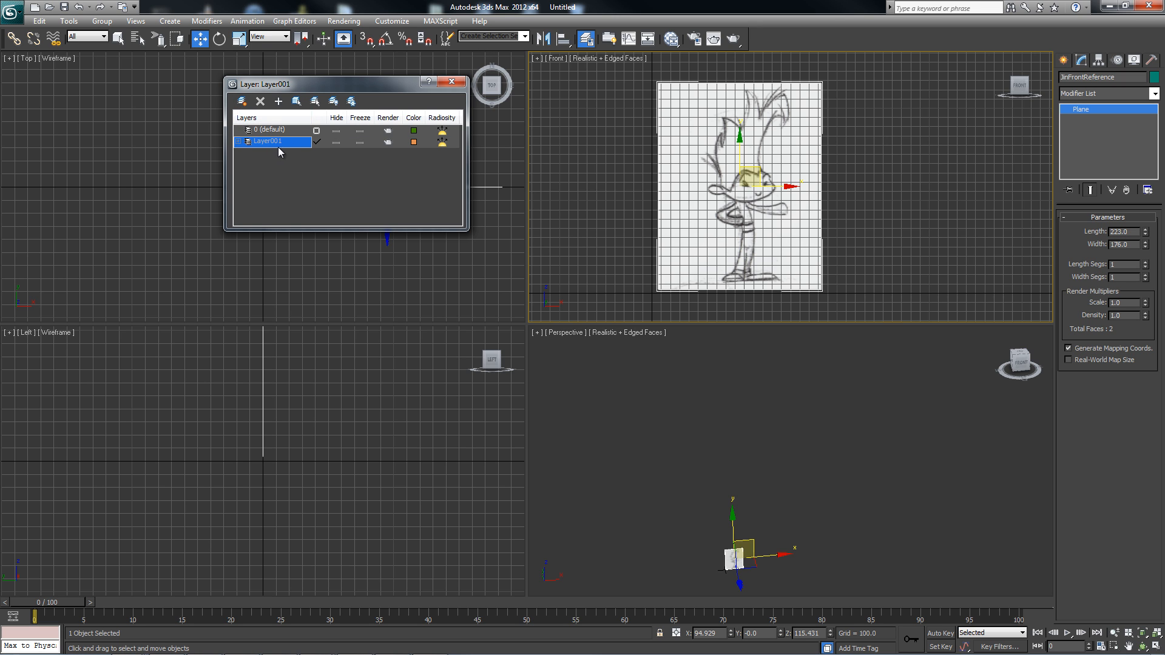
click(238, 142)
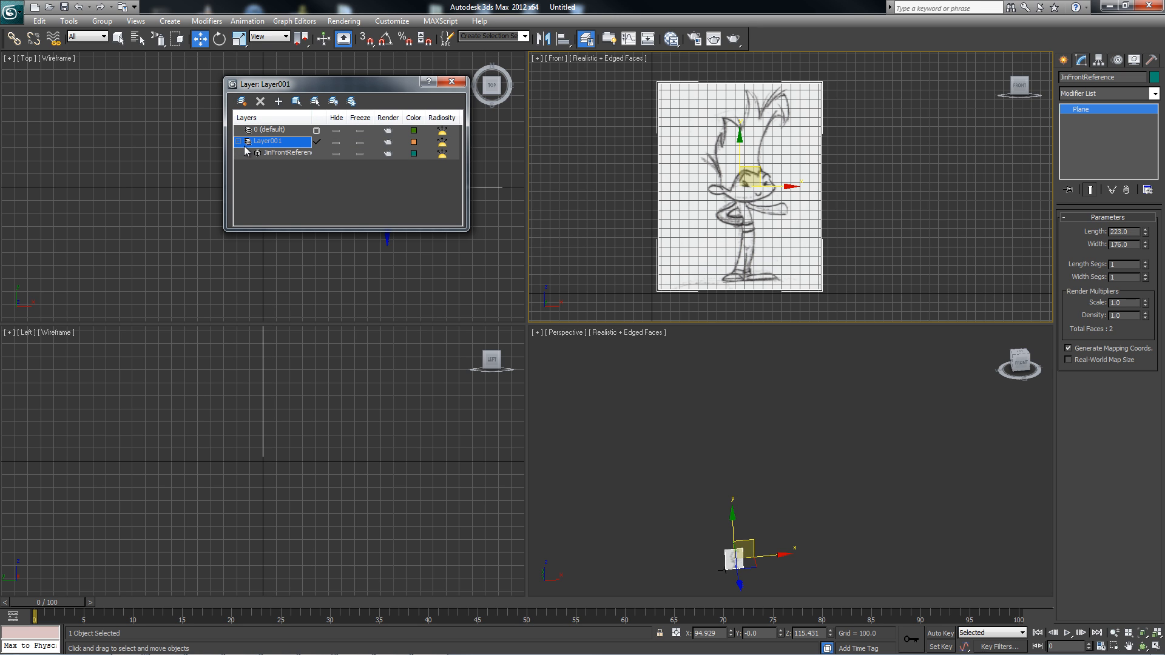
Rename the new layer as JinFrontReference.
click(278, 143)
text(Jin)
text(FrontReference)
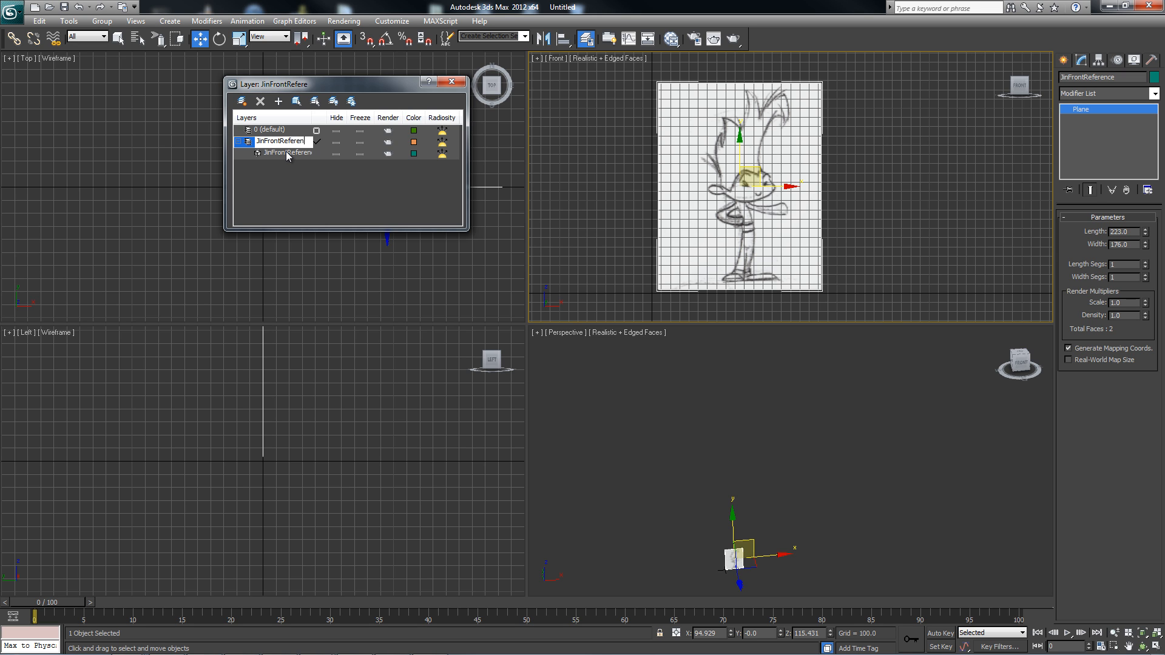
key(Return)
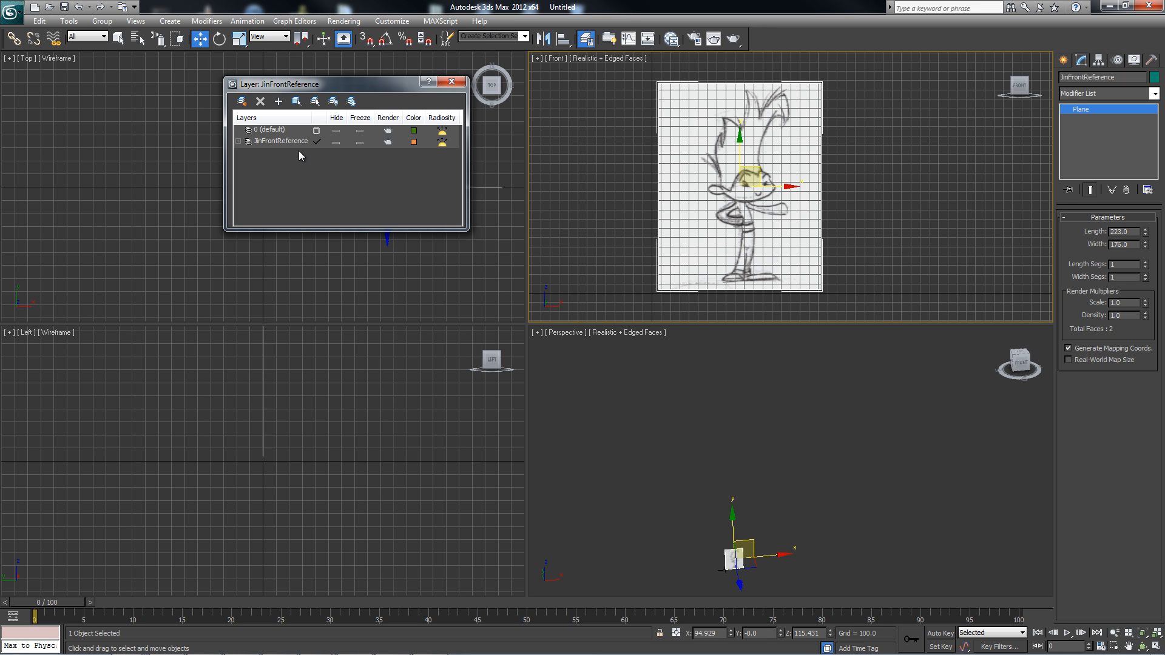
Try hiding and freezing the JinFrontReference layer, restoring its visible, unfrozen state each time.
click(336, 142)
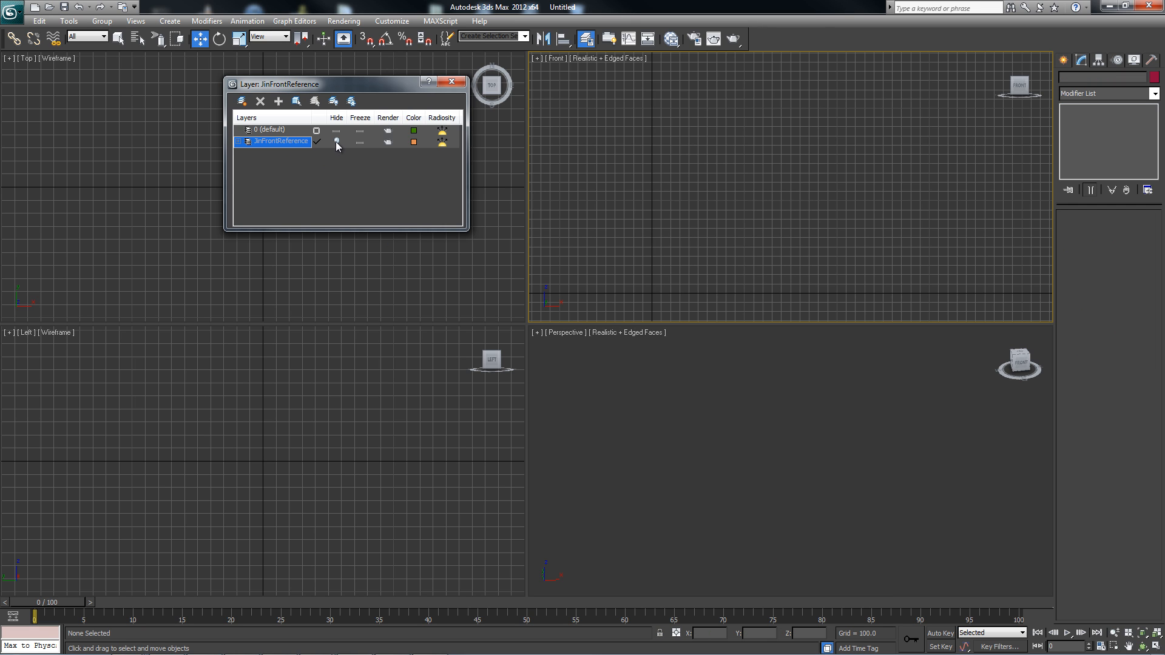
click(336, 142)
click(360, 143)
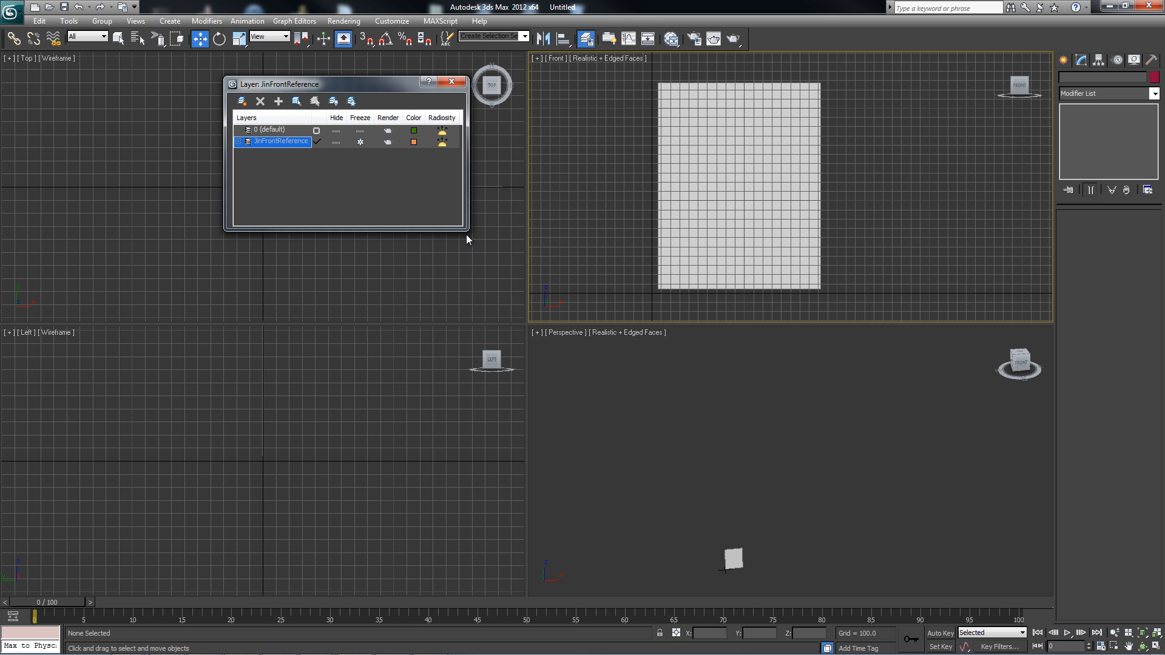
click(361, 142)
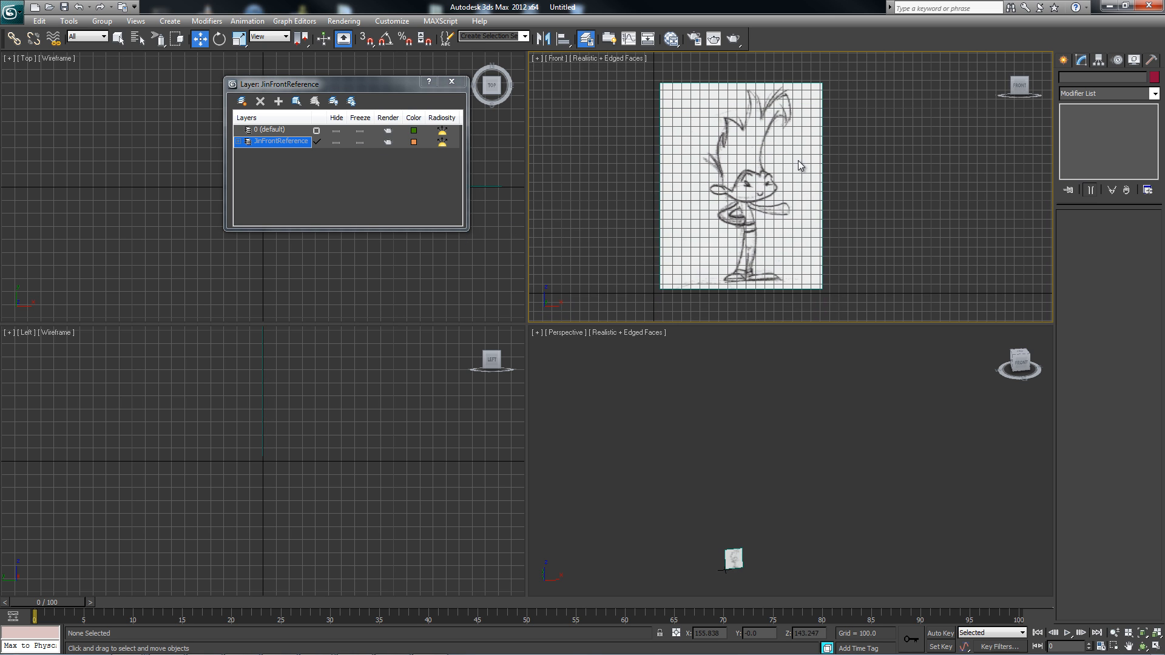
click(360, 142)
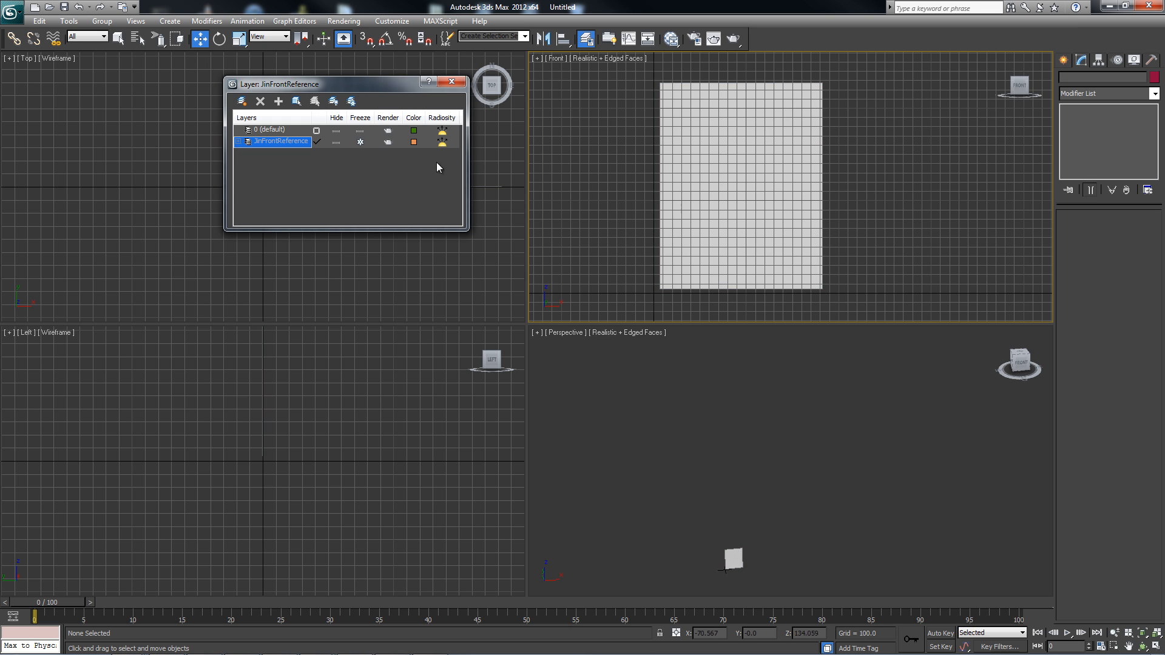
click(361, 142)
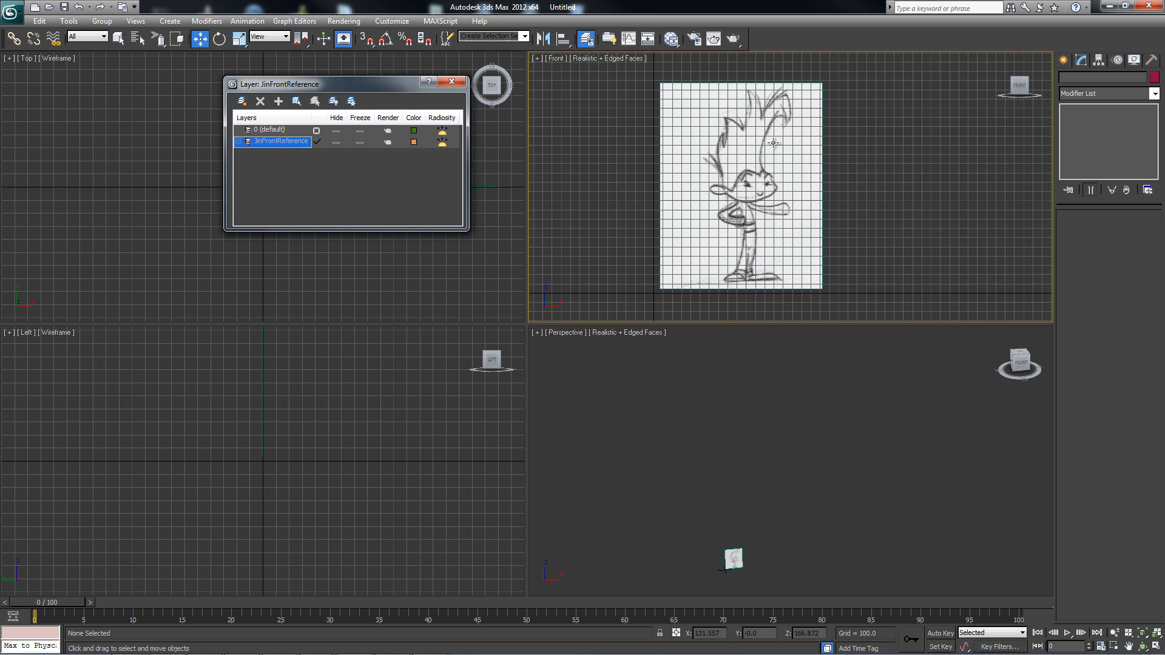
Turn off Show Frozen in Gray in the reference plane's object properties.
click(678, 107)
right_click(677, 109)
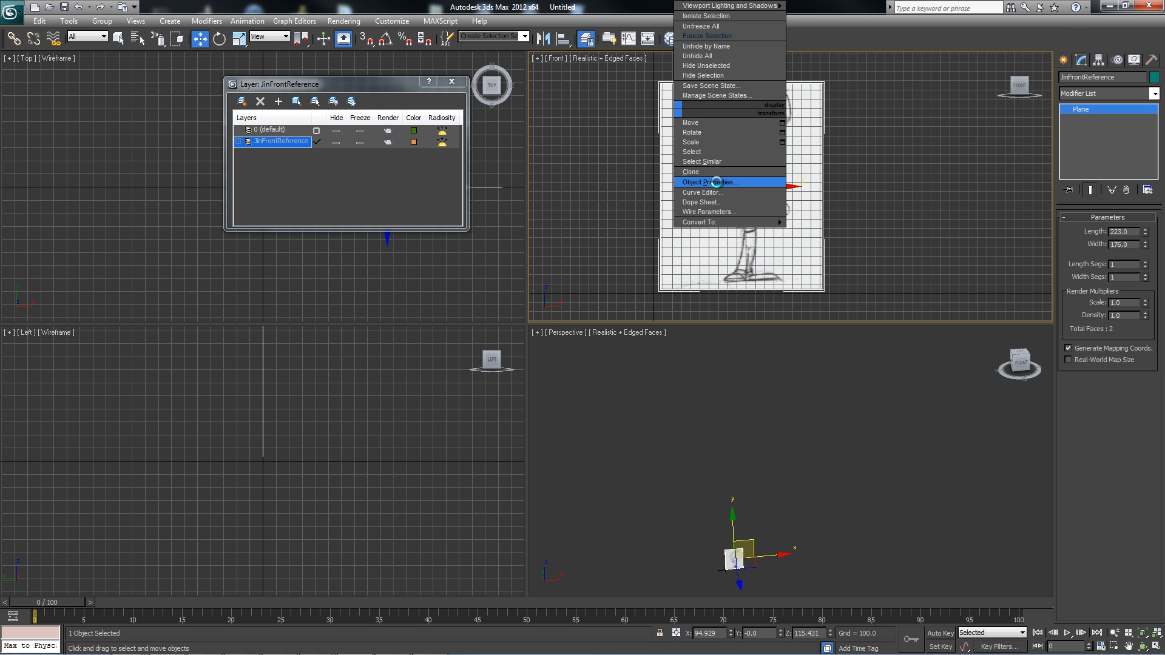
click(716, 182)
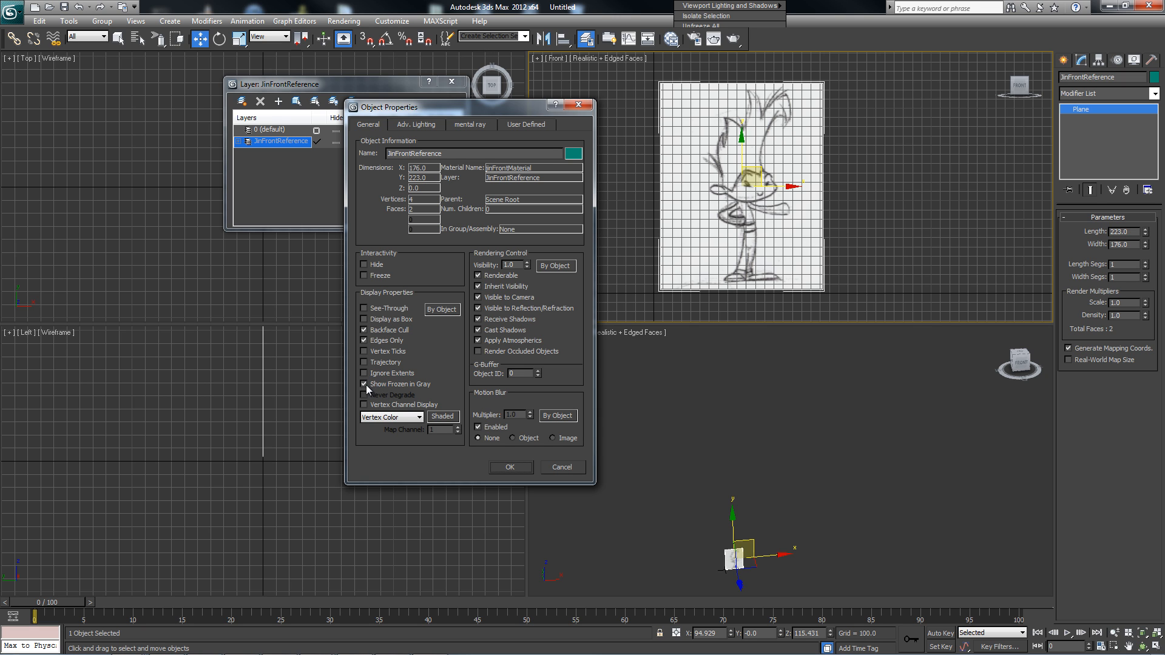
click(510, 468)
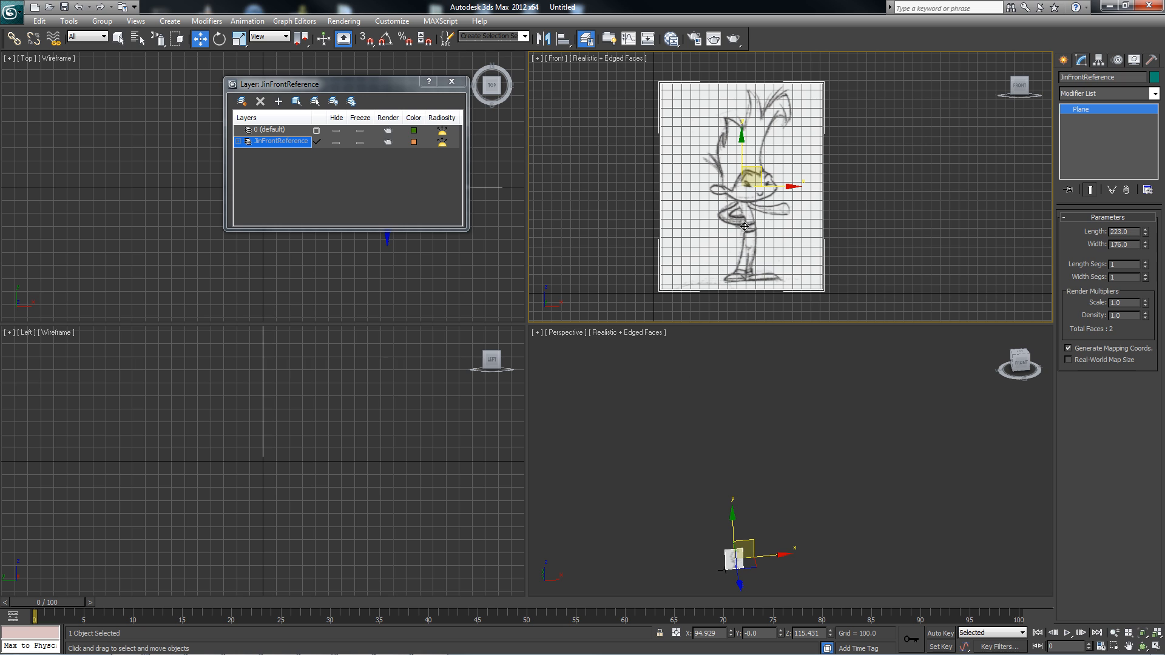
Test how the JinFrontReference layer displays when frozen, unfreeze it, and toggle its visibility off and back on.
click(361, 141)
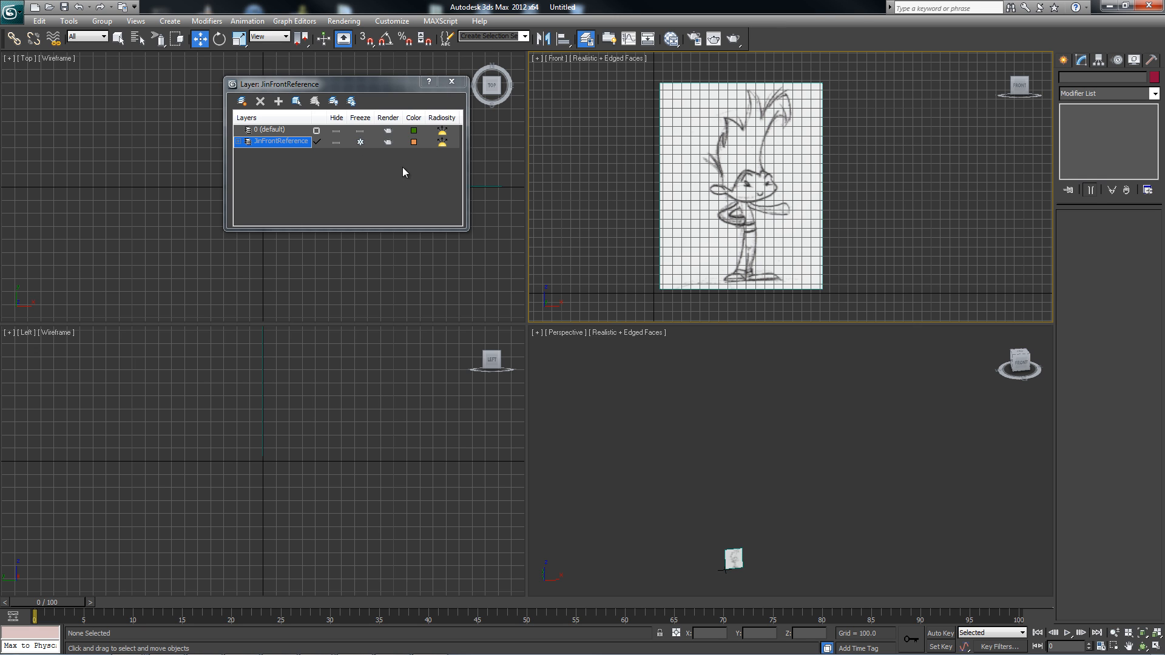
click(359, 143)
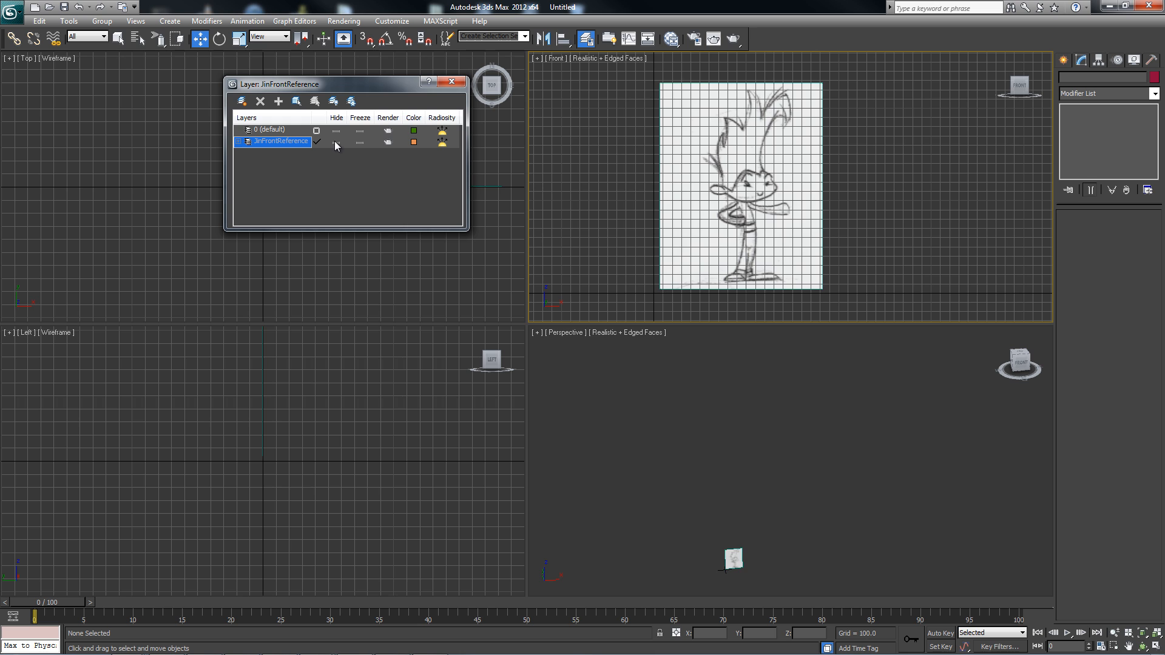
click(336, 143)
click(337, 142)
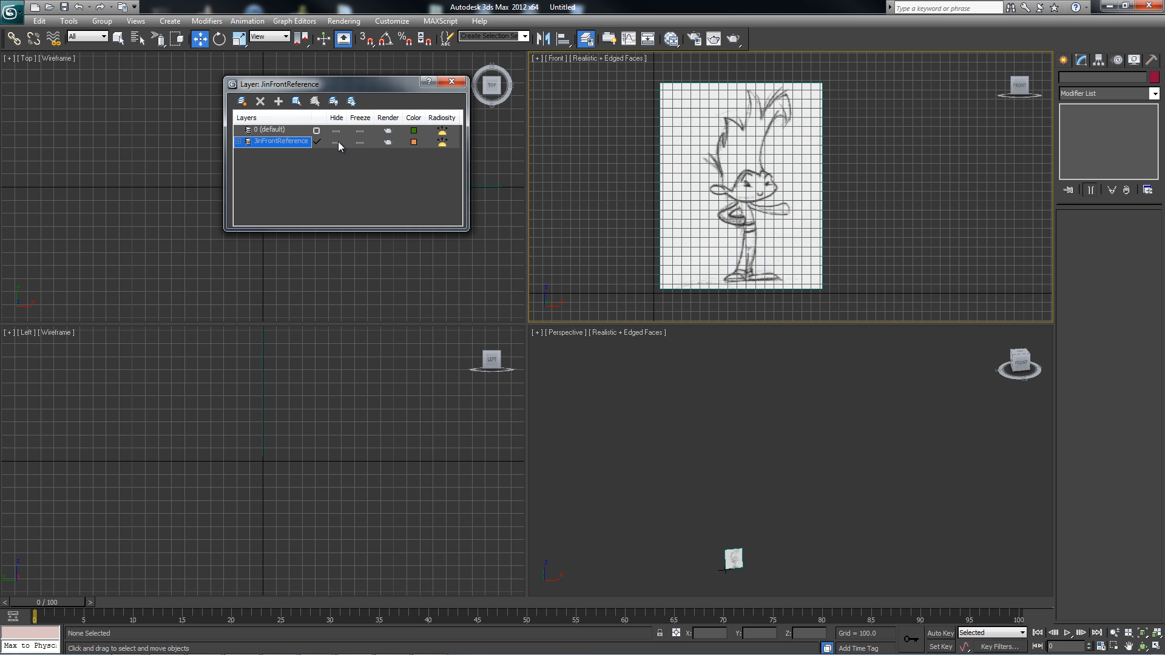
click(337, 142)
click(337, 143)
Make layer 0 (default) the current layer and hide the grid in the Front view.
click(316, 131)
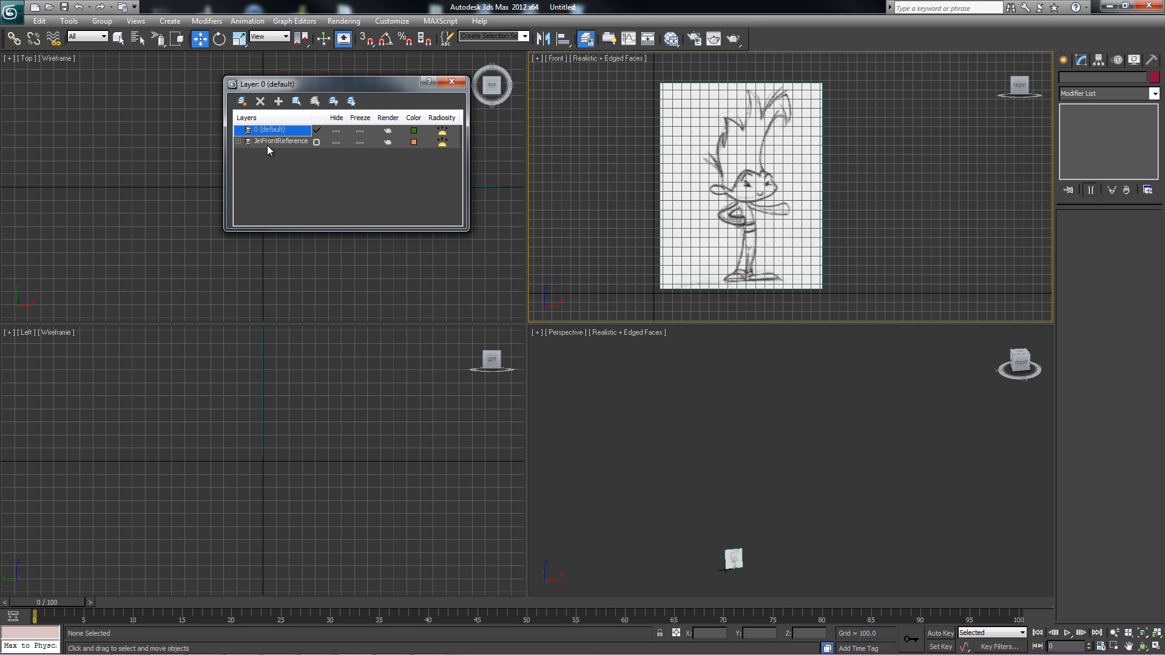
click(316, 142)
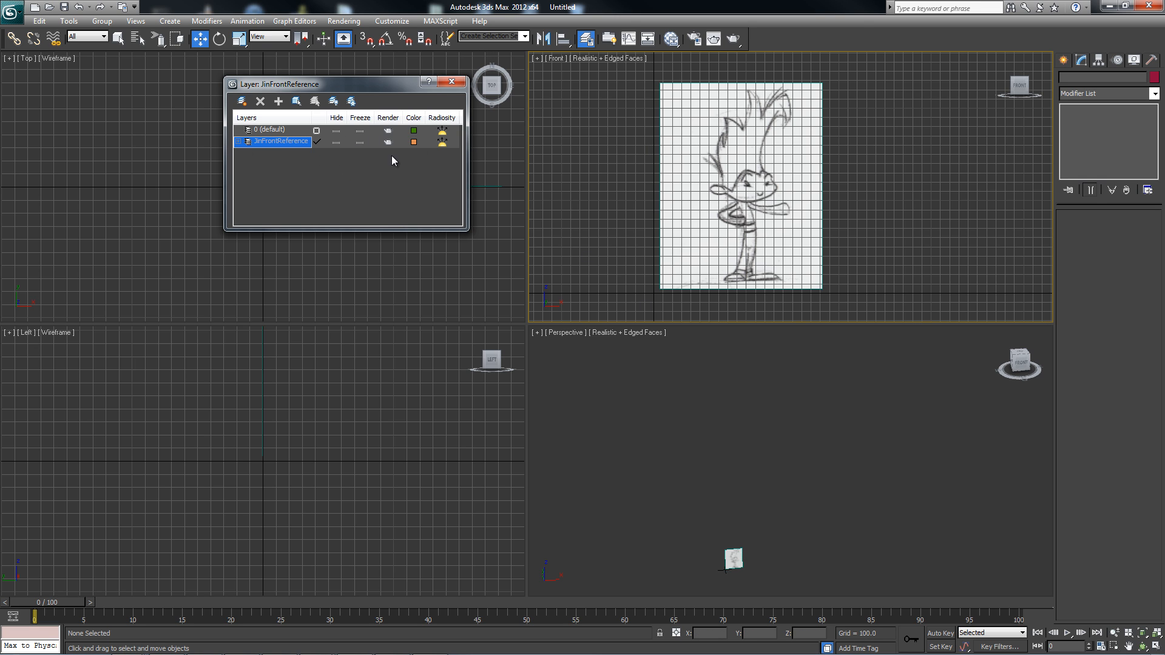
click(315, 131)
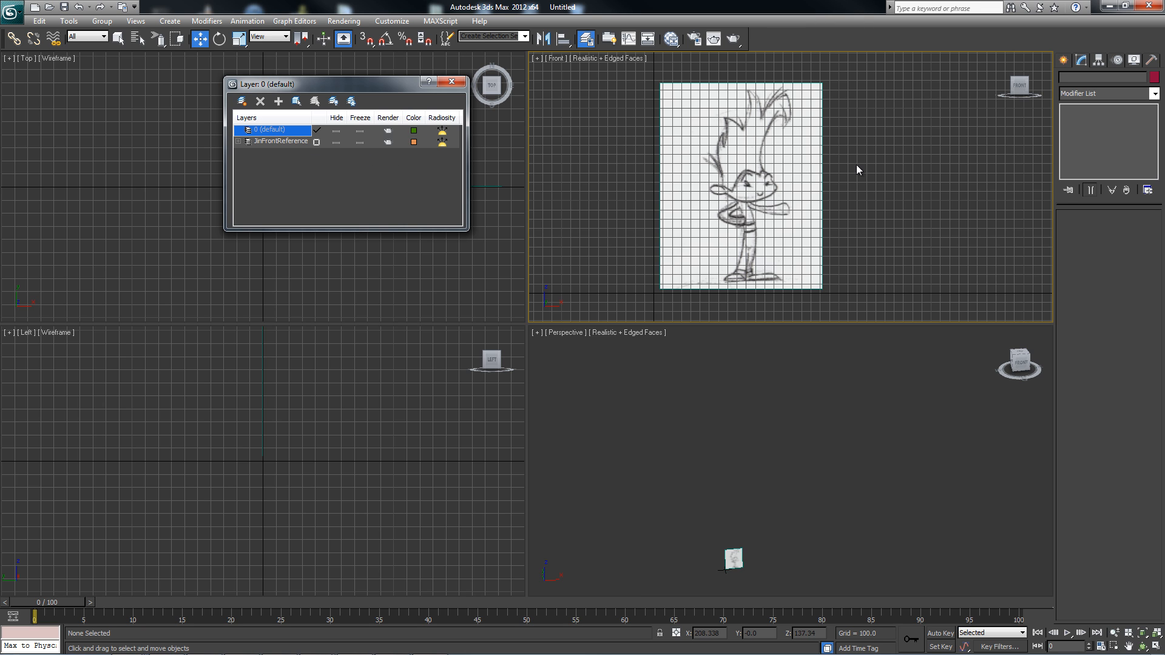
key(g)
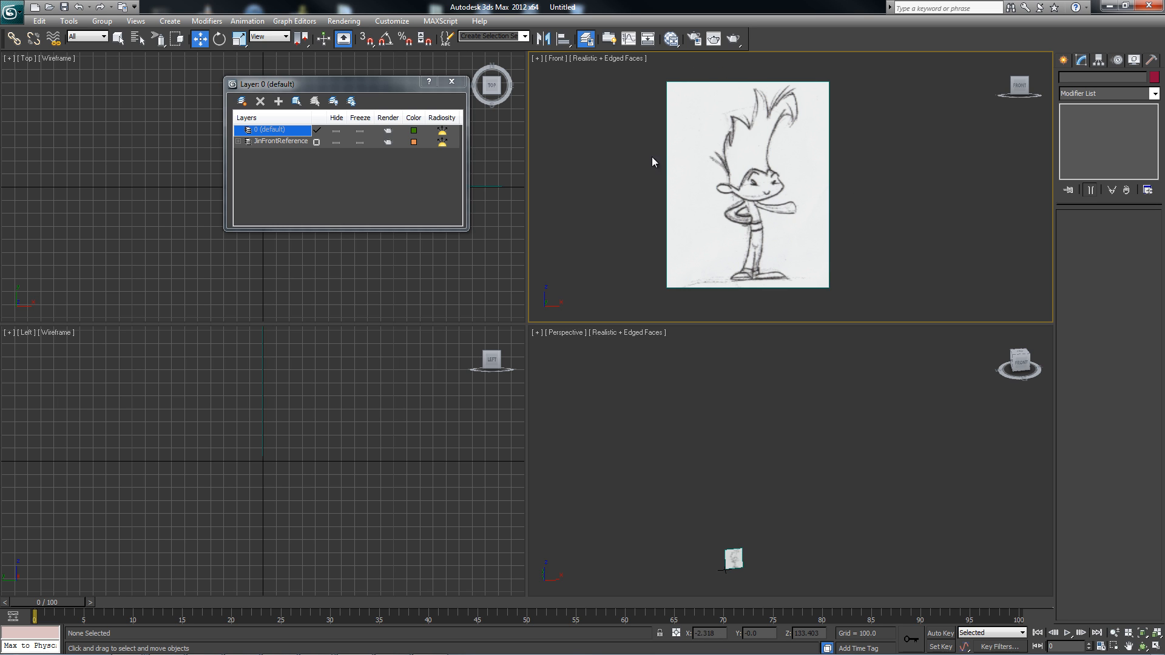
Set the reference plane's length and width segments to 8 each.
click(779, 111)
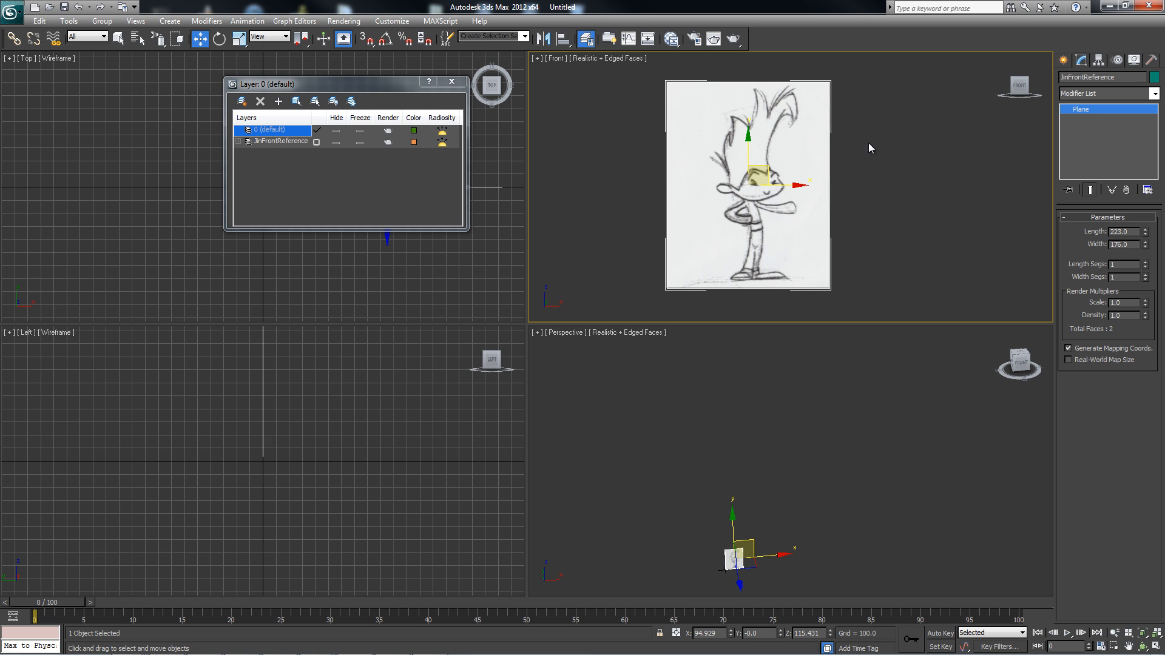
click(1145, 262)
click(1145, 262)
click(1145, 262)
click(1145, 262)
click(1145, 262)
click(1145, 262)
click(1145, 262)
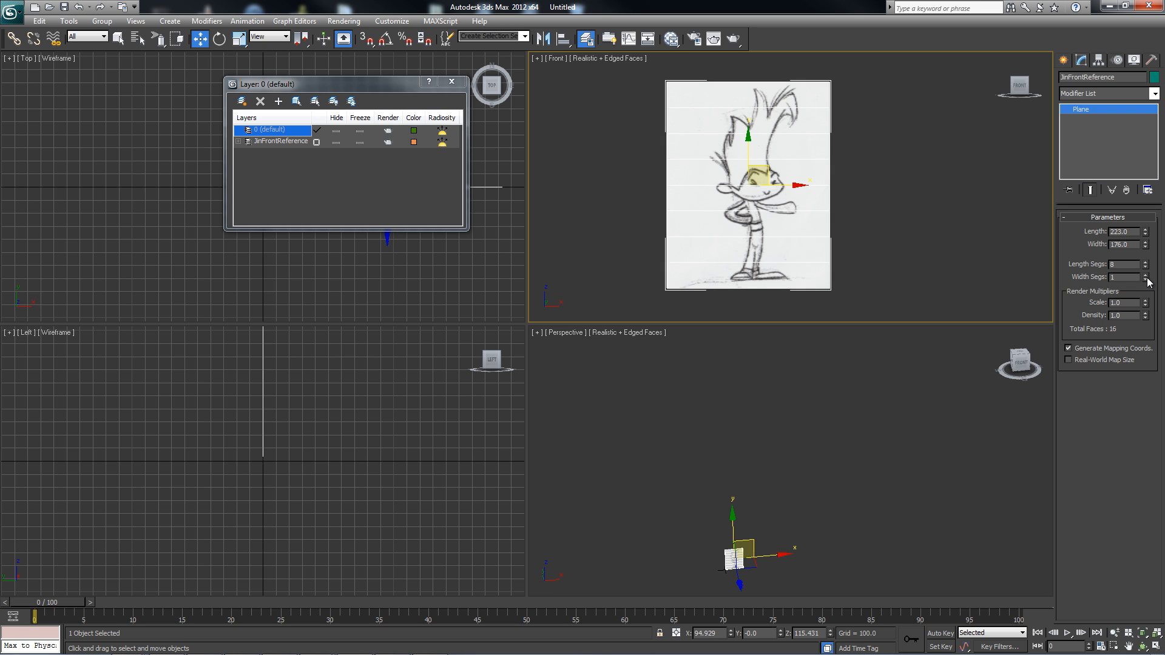
click(1146, 274)
click(1145, 274)
click(1145, 274)
click(1145, 274)
click(1145, 274)
click(1145, 274)
click(1145, 274)
Set the reference plane's width segments to 4 and lower its length segments.
click(1146, 280)
click(1145, 279)
click(1146, 280)
click(1146, 280)
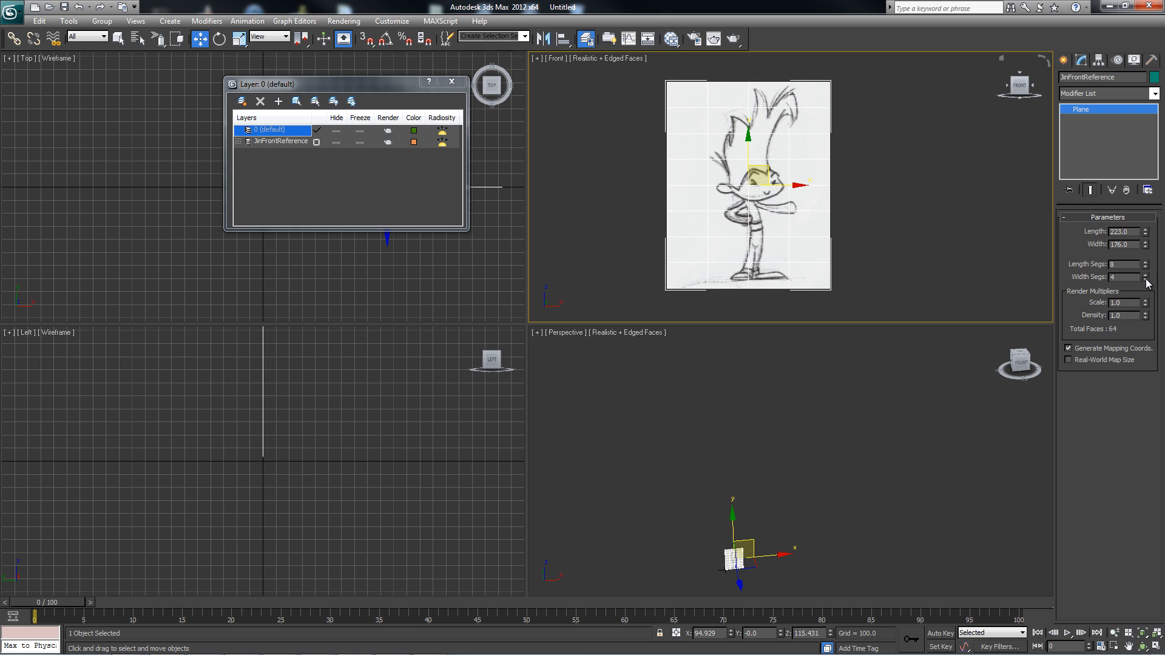
click(1146, 267)
click(1145, 267)
click(1146, 267)
click(1145, 267)
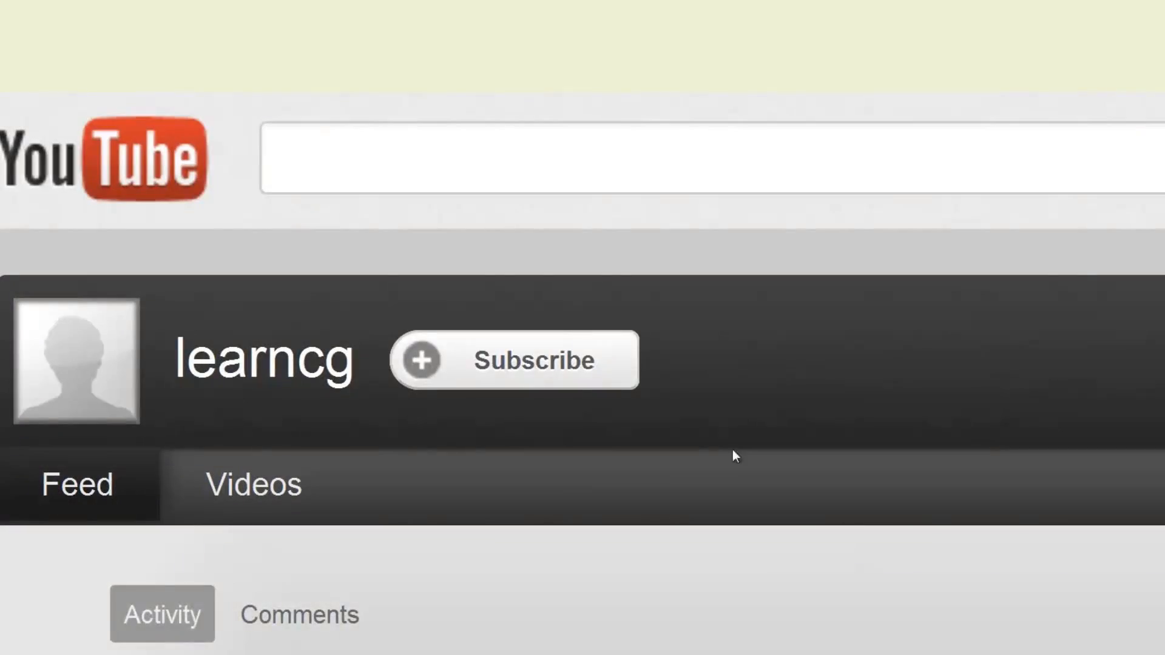
click(585, 369)
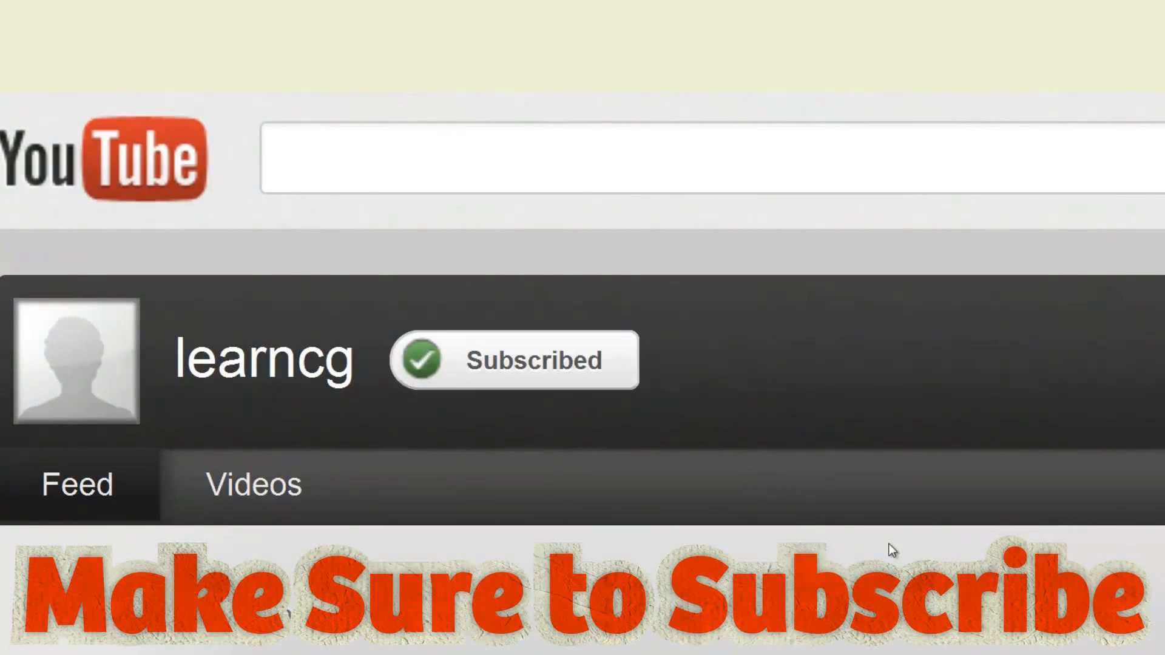